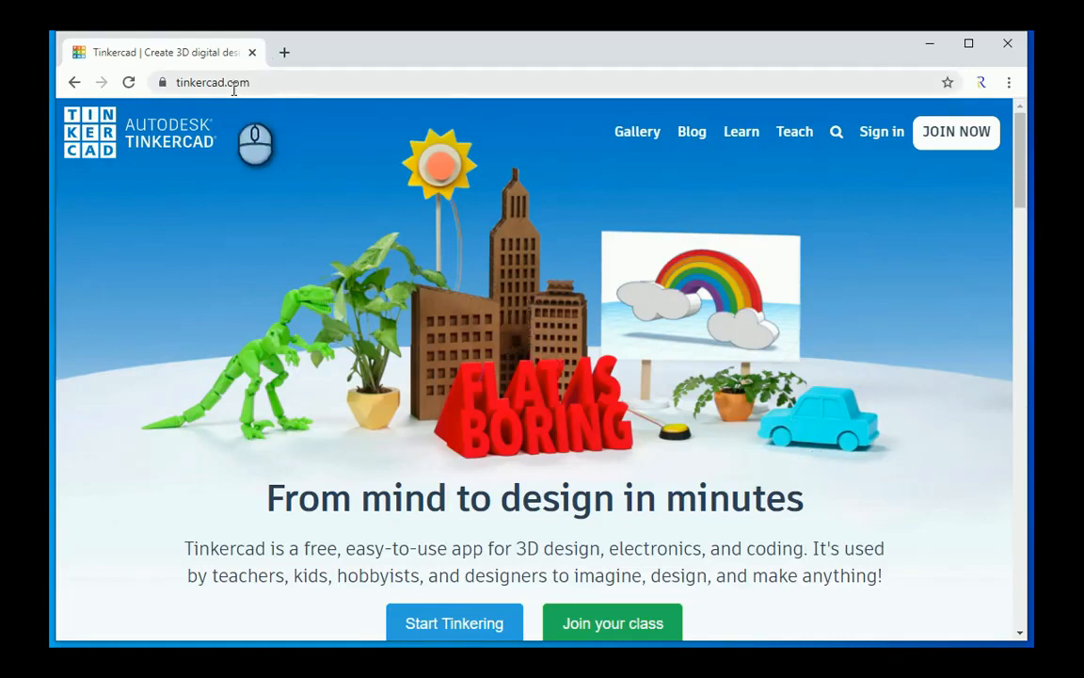
Go to the Tinkercad sign-in page and sign in to the existing account using the Email or Username option
left_click(179, 83)
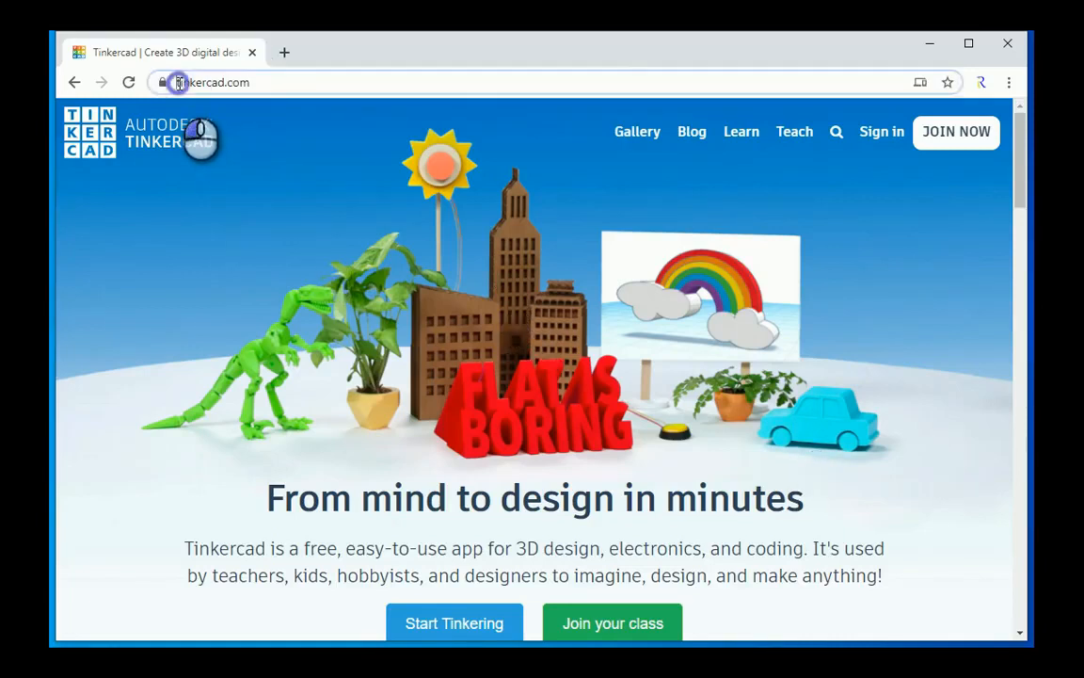
left_click(272, 82)
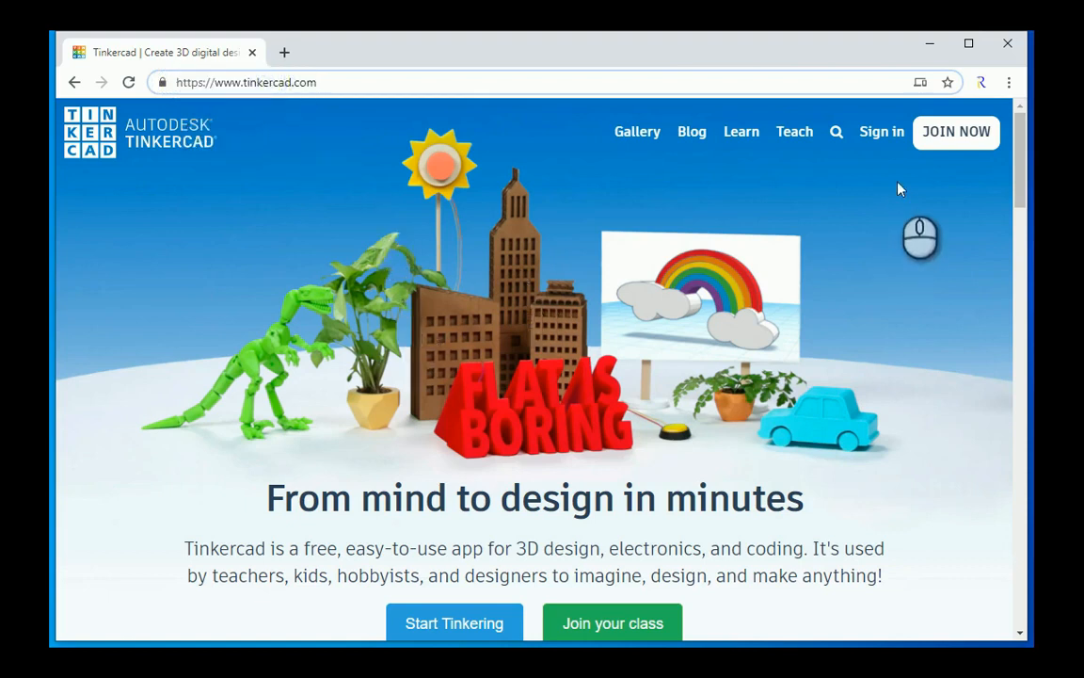
left_click(970, 148)
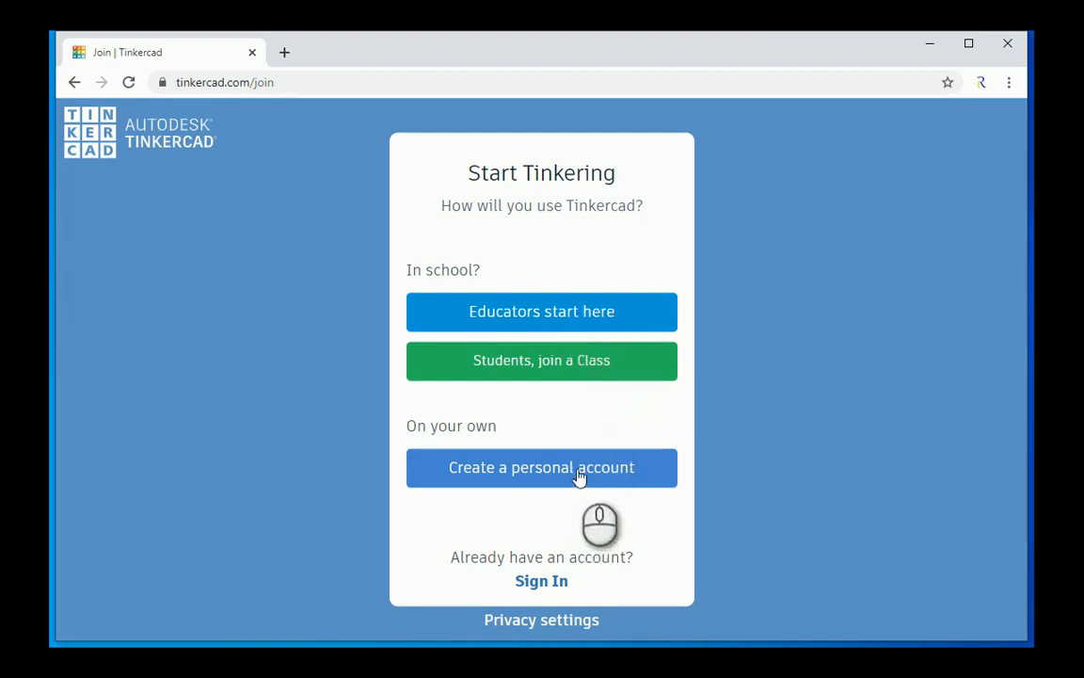
left_click(518, 586)
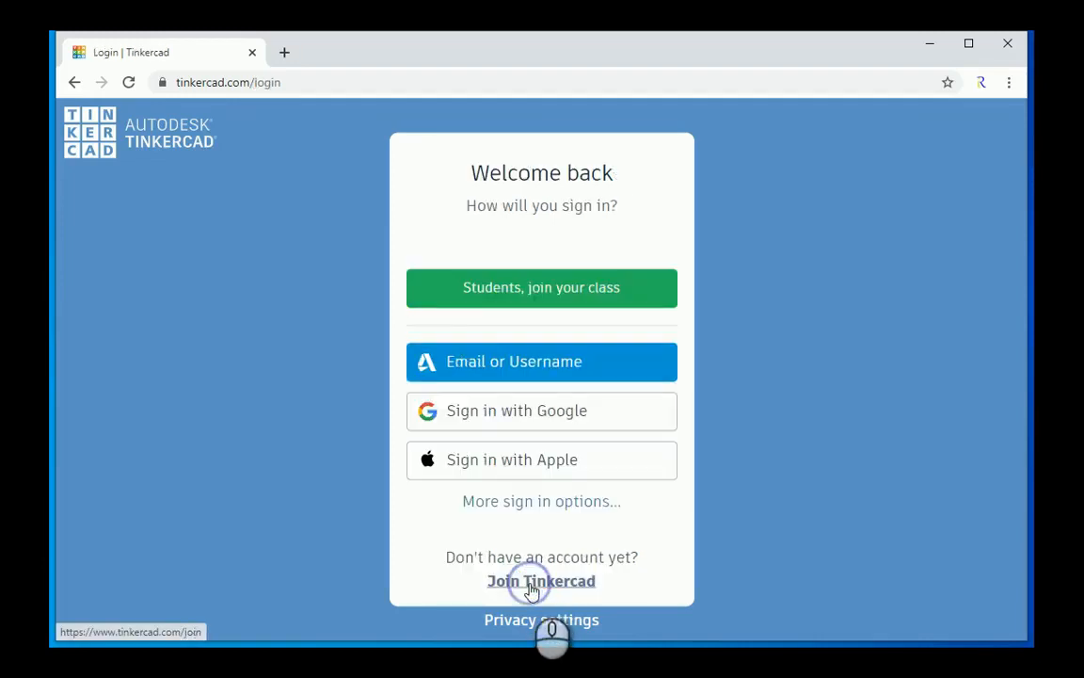
left_click(574, 376)
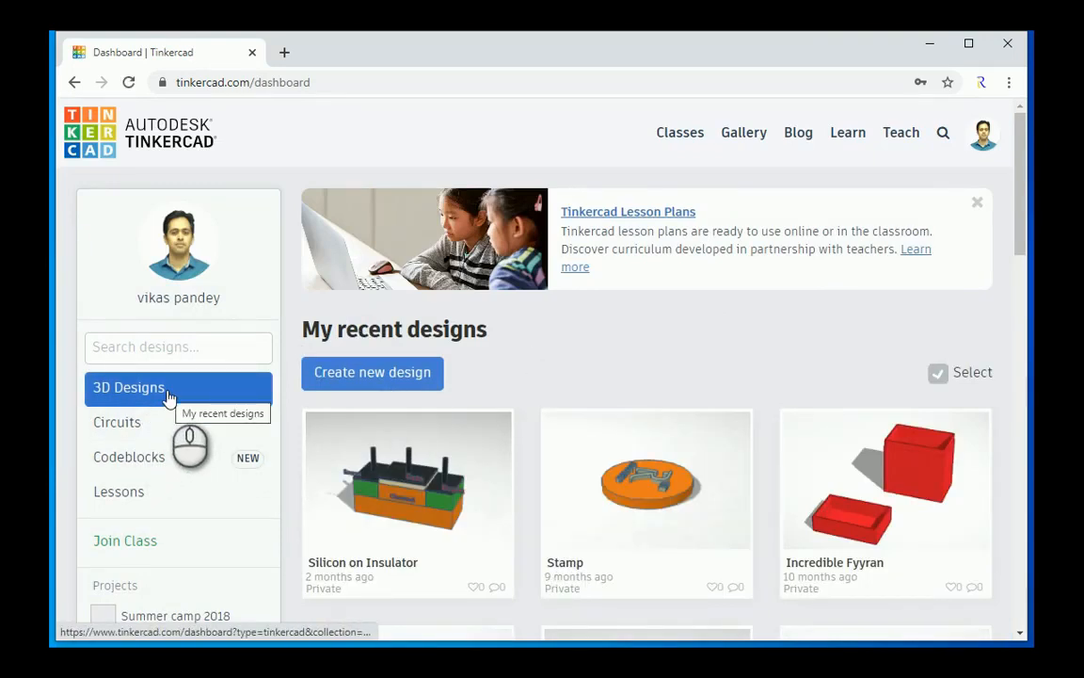
Create a new circuit from the dashboard's Circuits section and dismiss the hint about pre-made starter circuits
left_click(145, 427)
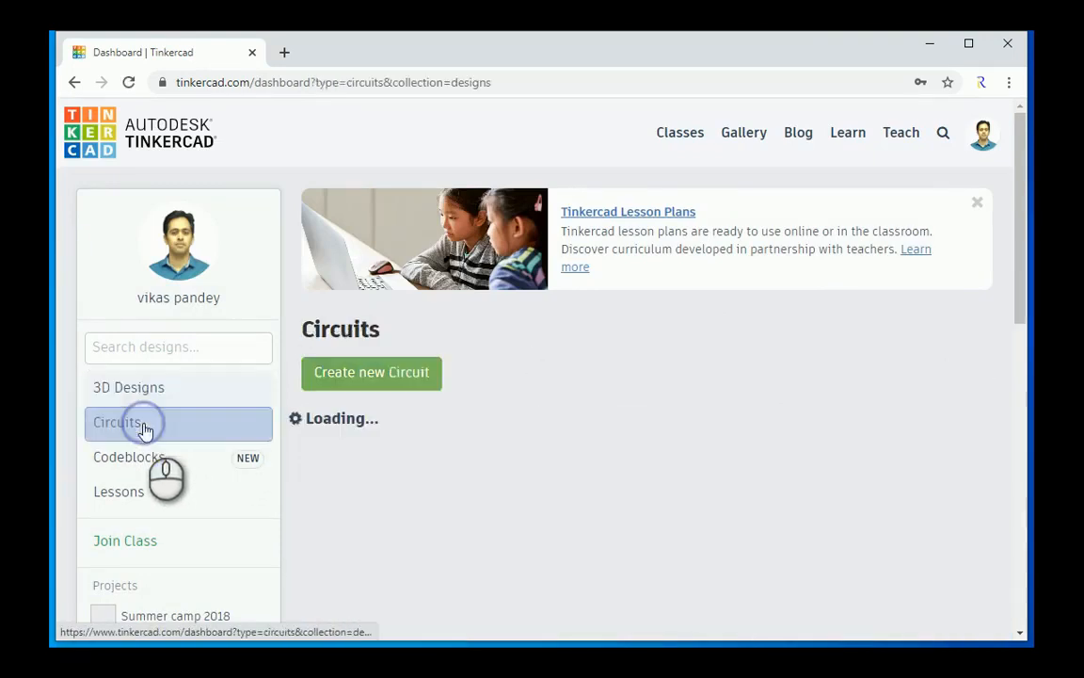
left_click(164, 456)
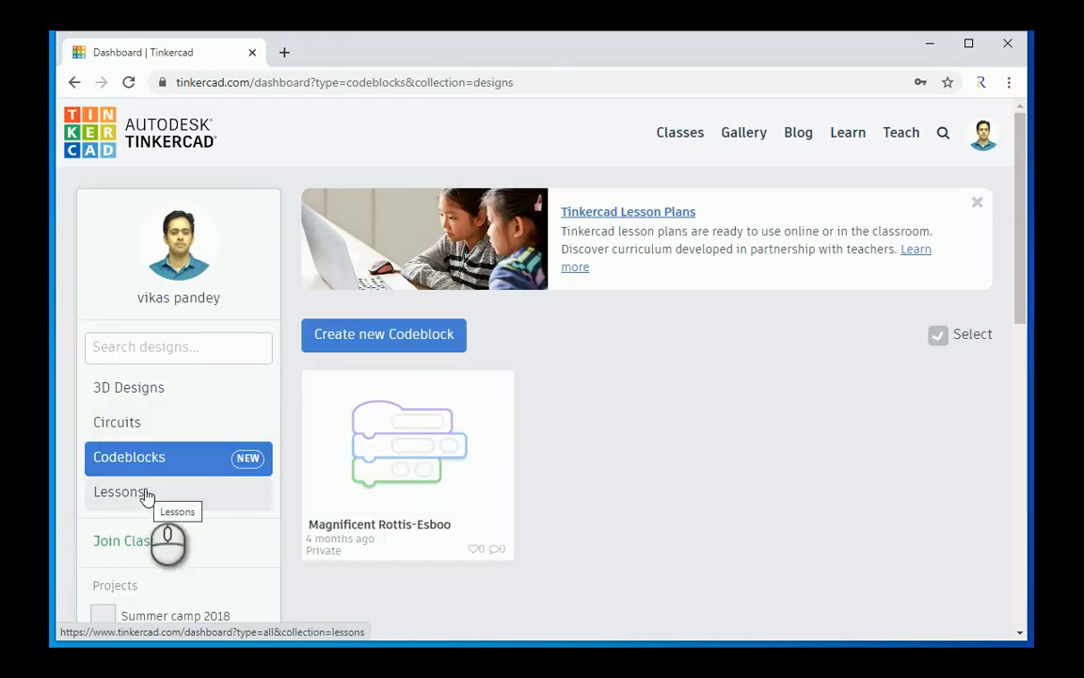
left_click(141, 436)
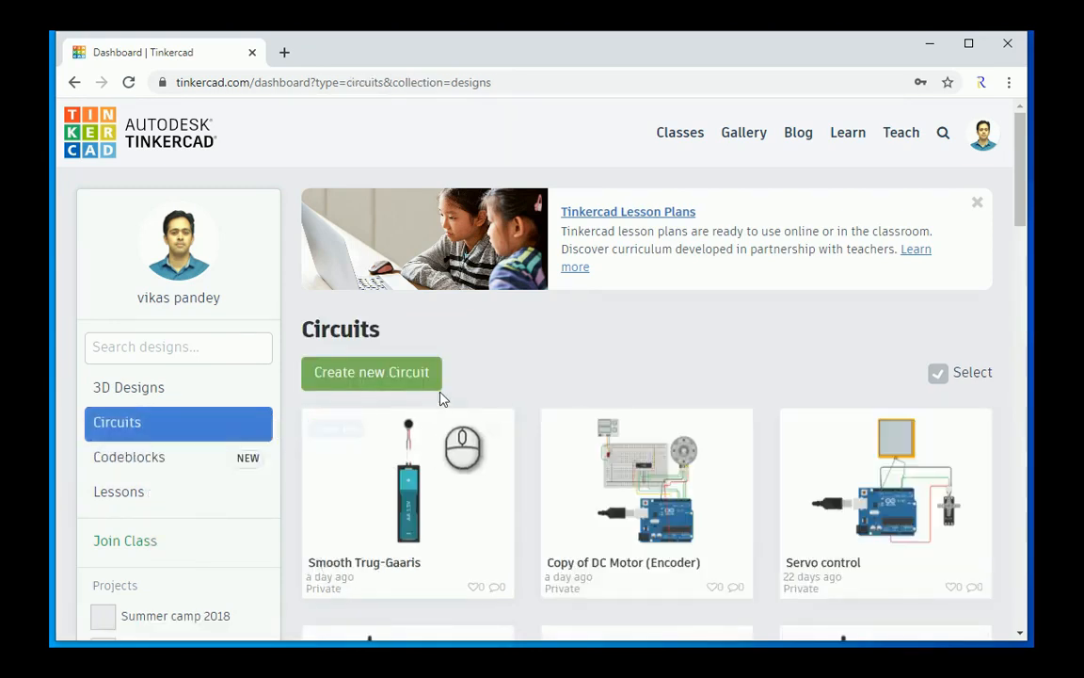
left_click(381, 377)
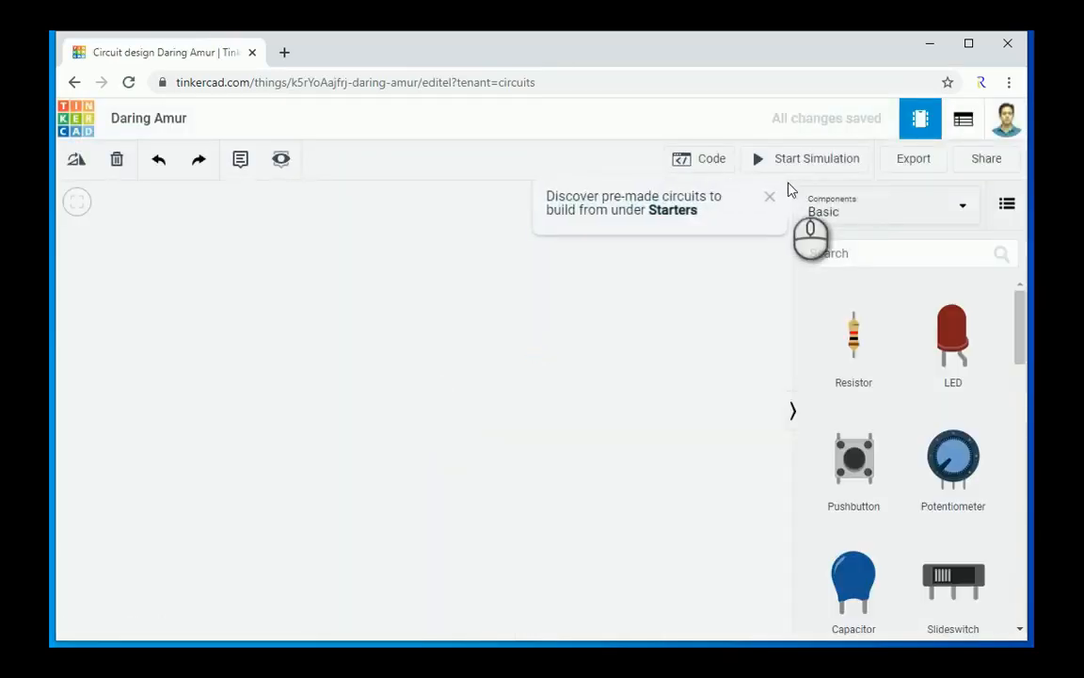
left_click(770, 196)
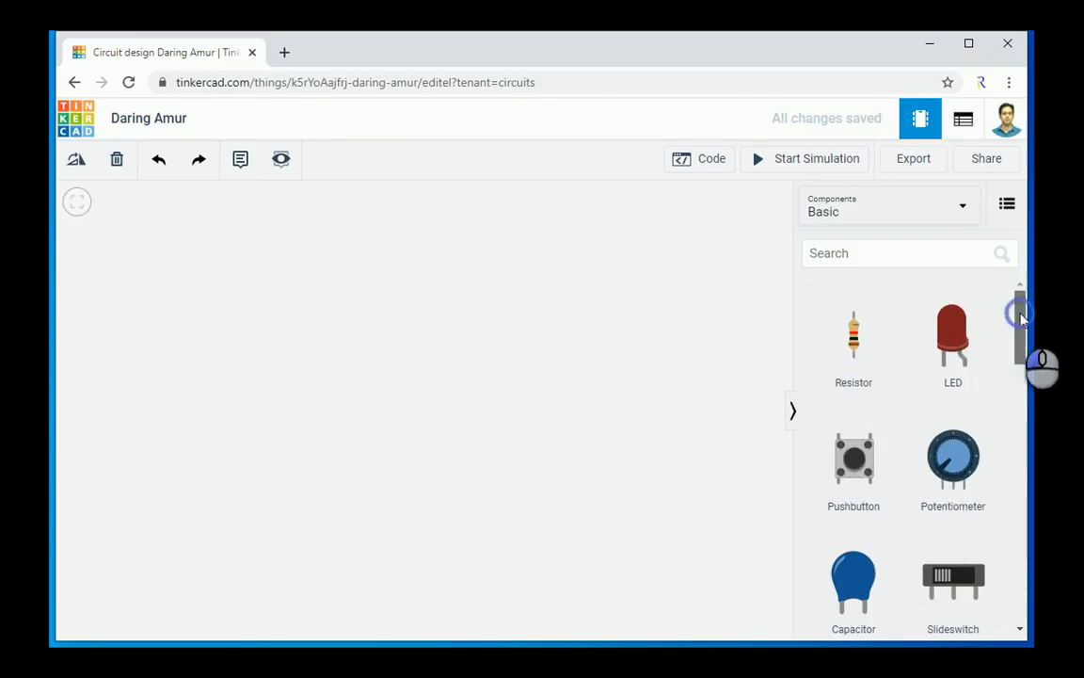
mouse_move(1024, 318)
left_mouse_down()
mouse_move(1021, 419)
mouse_move(1017, 311)
left_mouse_up()
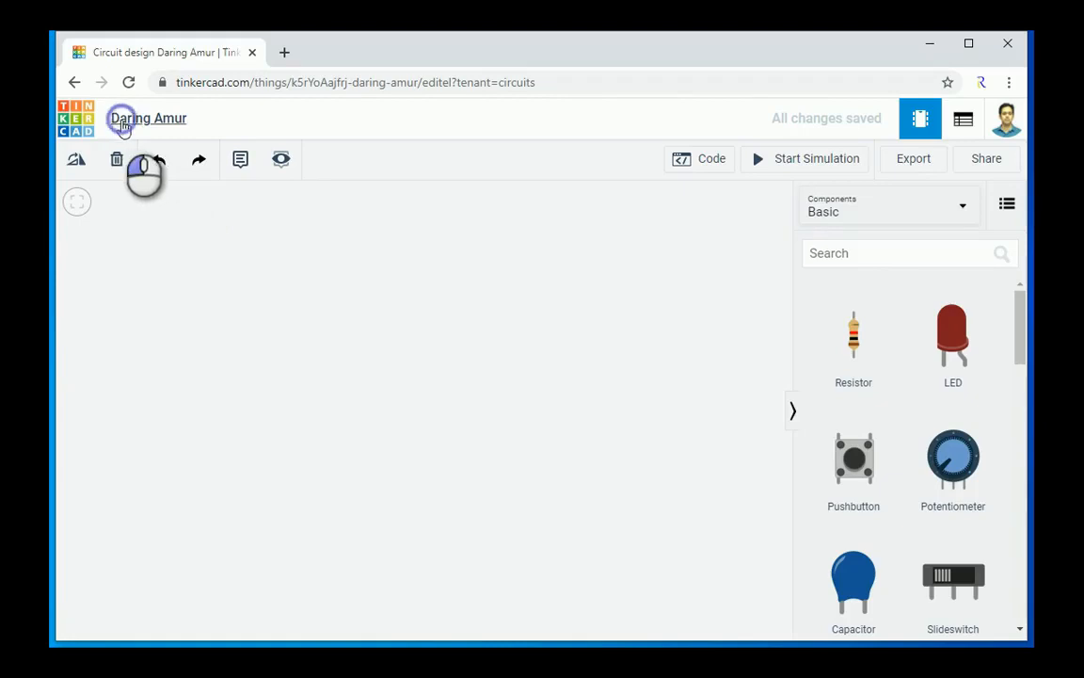
Rename the circuit design as "LED circuit"
left_click(123, 124)
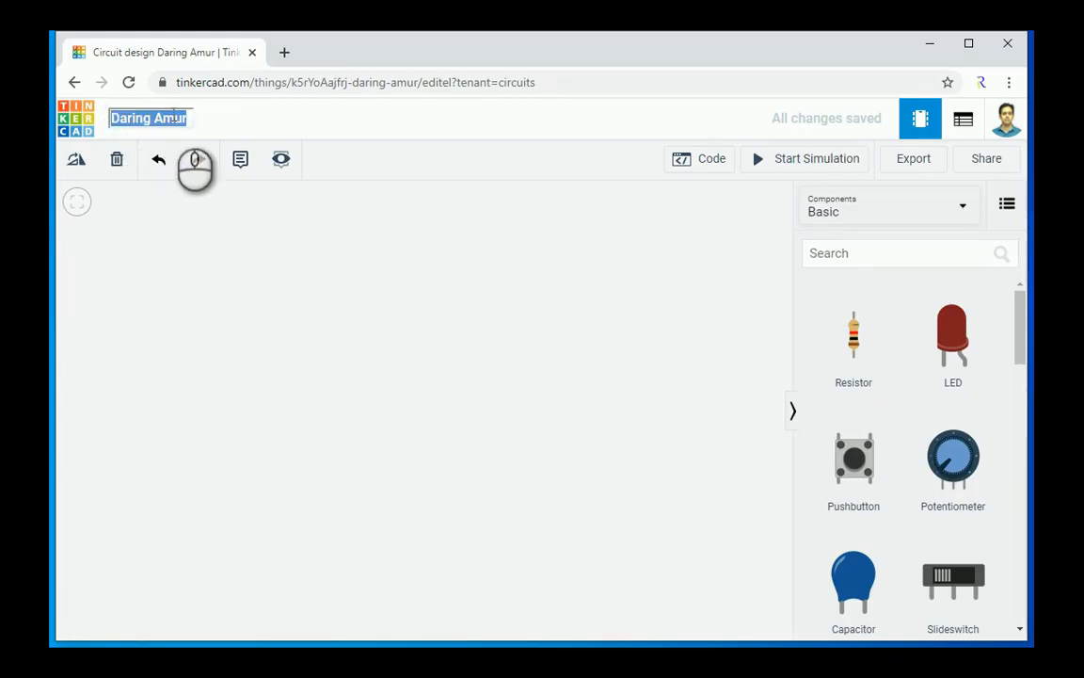
type("LED Bas")
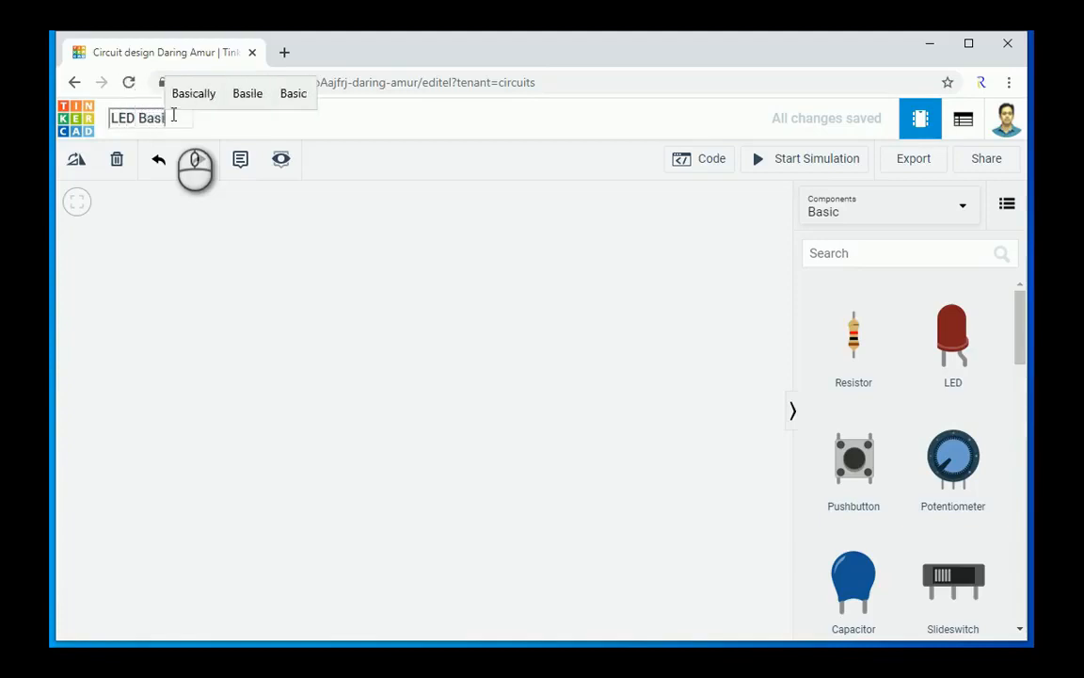
type("i")
key("BackSpace")
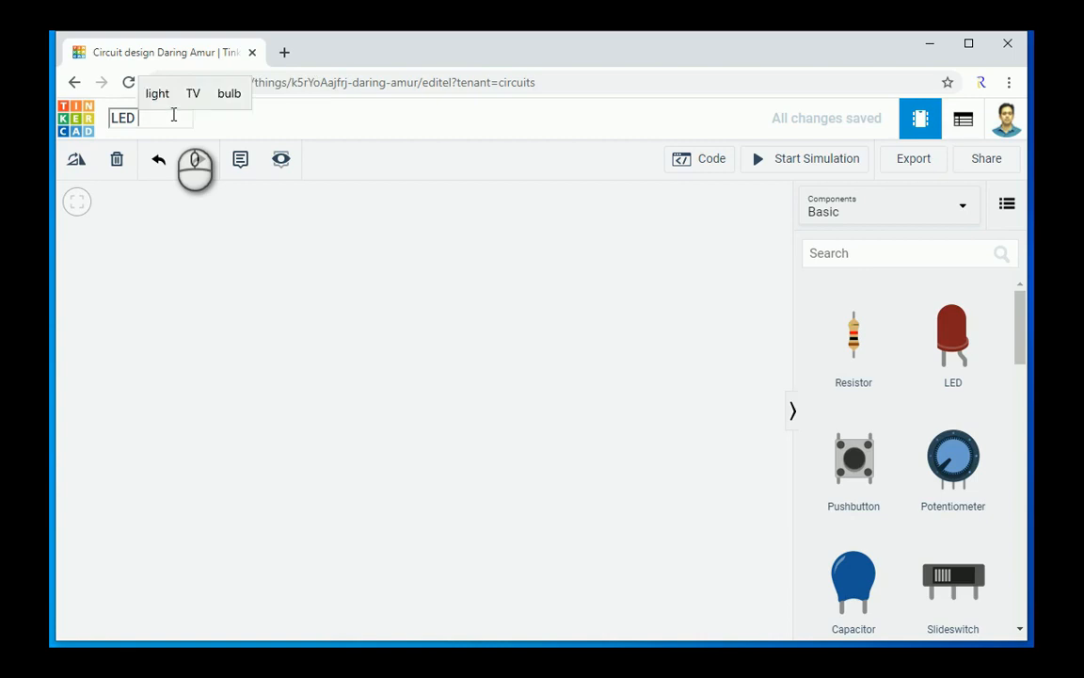
type("circuit")
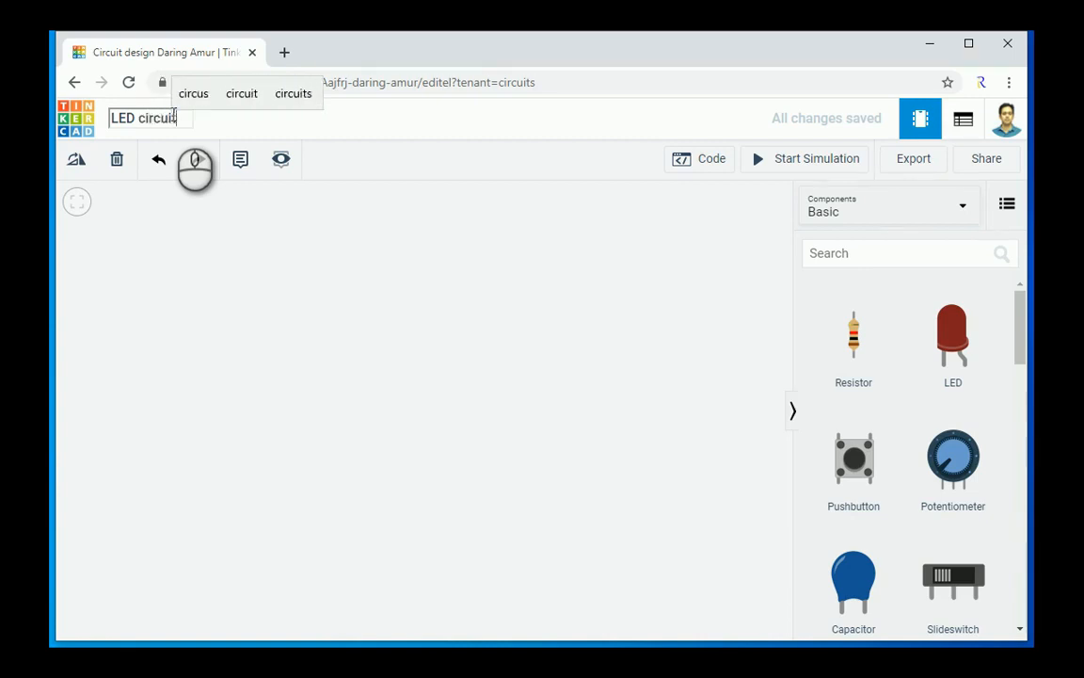
left_click(181, 388)
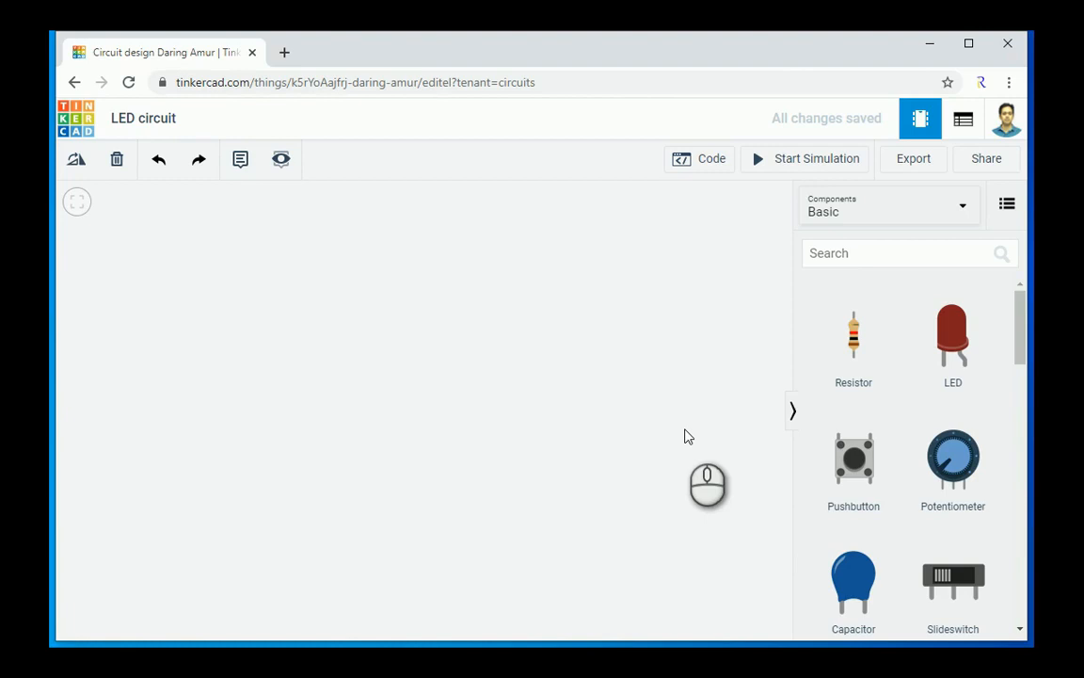
Place a red LED in the workspace and a Coin Cell 3V Battery below and to the left of it
left_click_drag(960, 360, 373, 295)
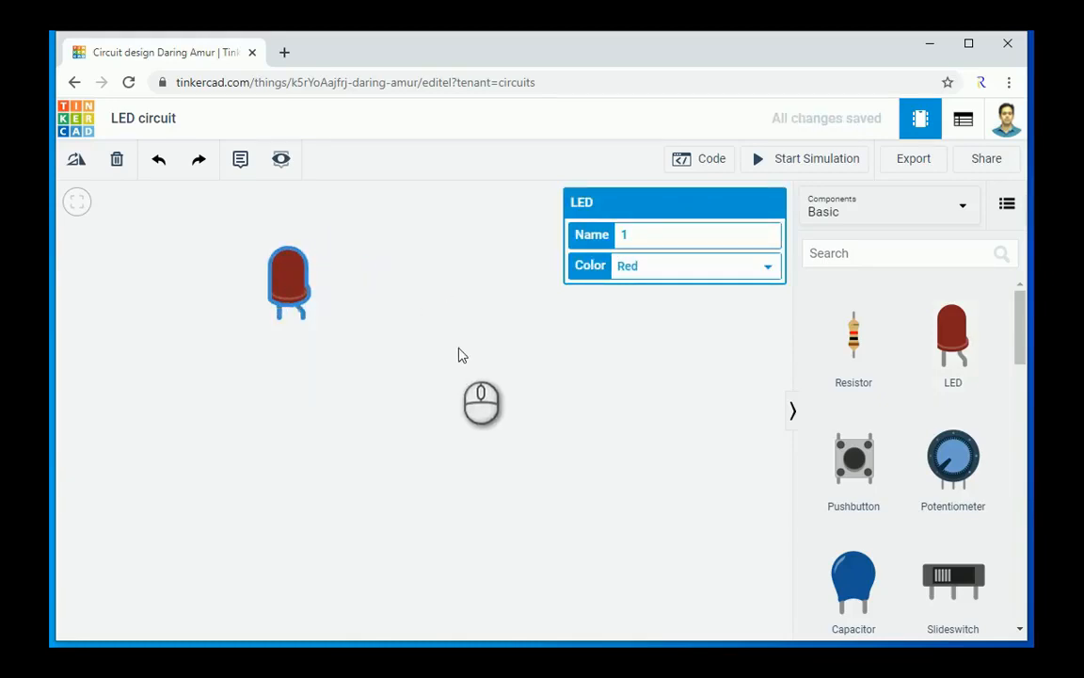
scroll(458, 354, "down", 2)
scroll(461, 353, "up", 2)
scroll(460, 354, "down", 1)
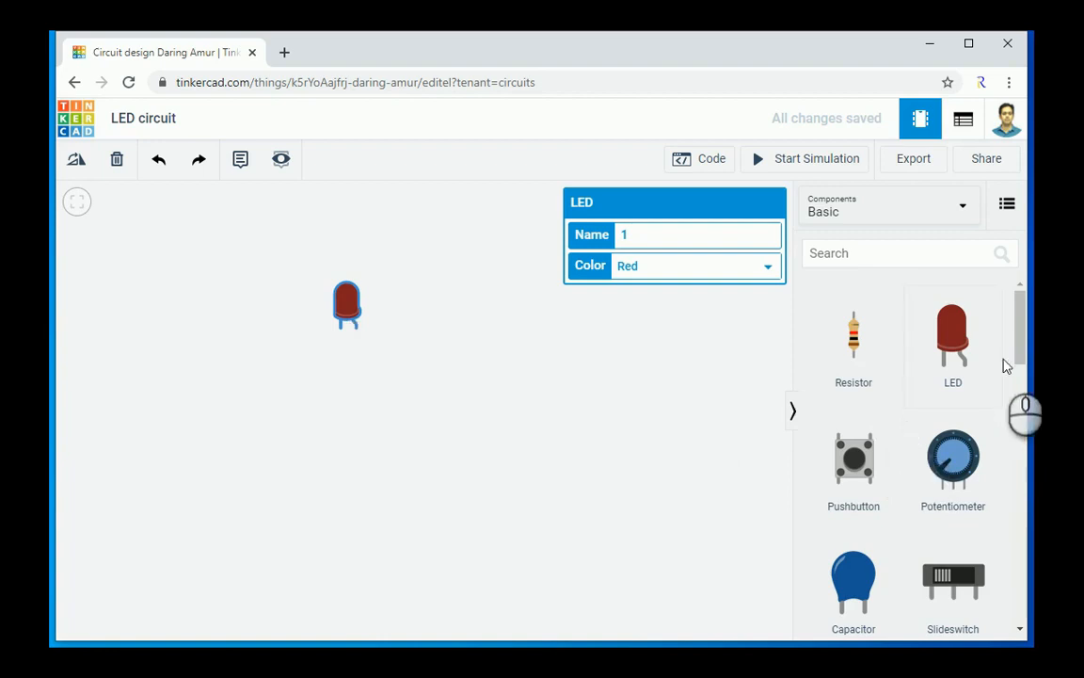
left_click_drag(1020, 336, 1023, 397)
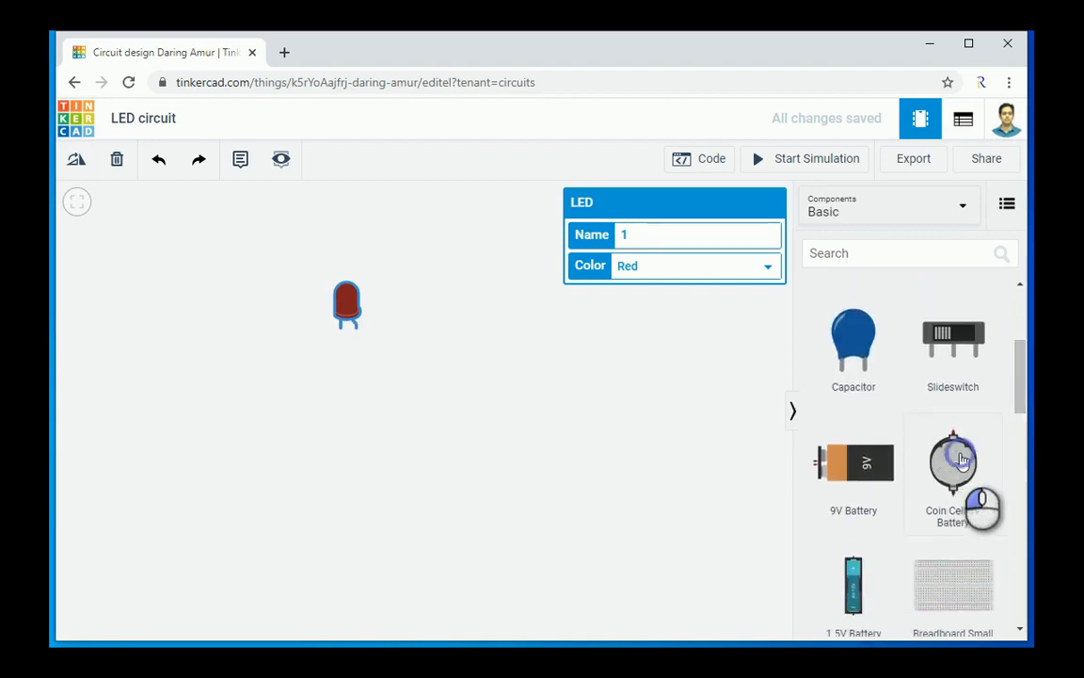
left_click_drag(962, 458, 226, 456)
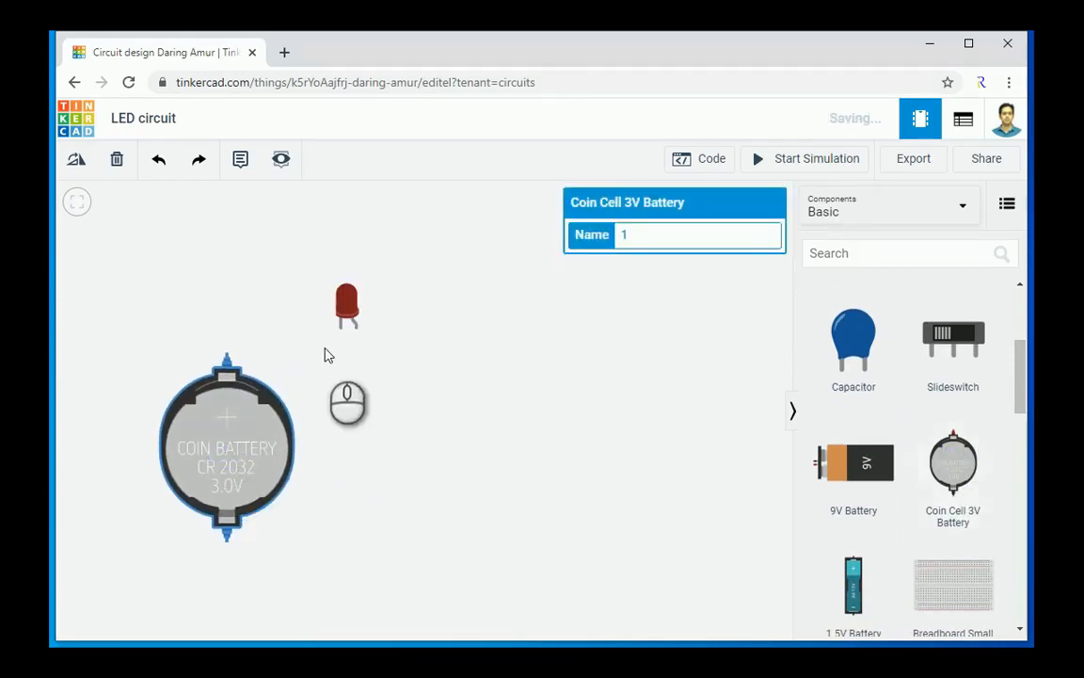
Try routing a wire from the battery's positive terminal, and rearrange the battery and LED so the LED sits just above that terminal
left_click(227, 355)
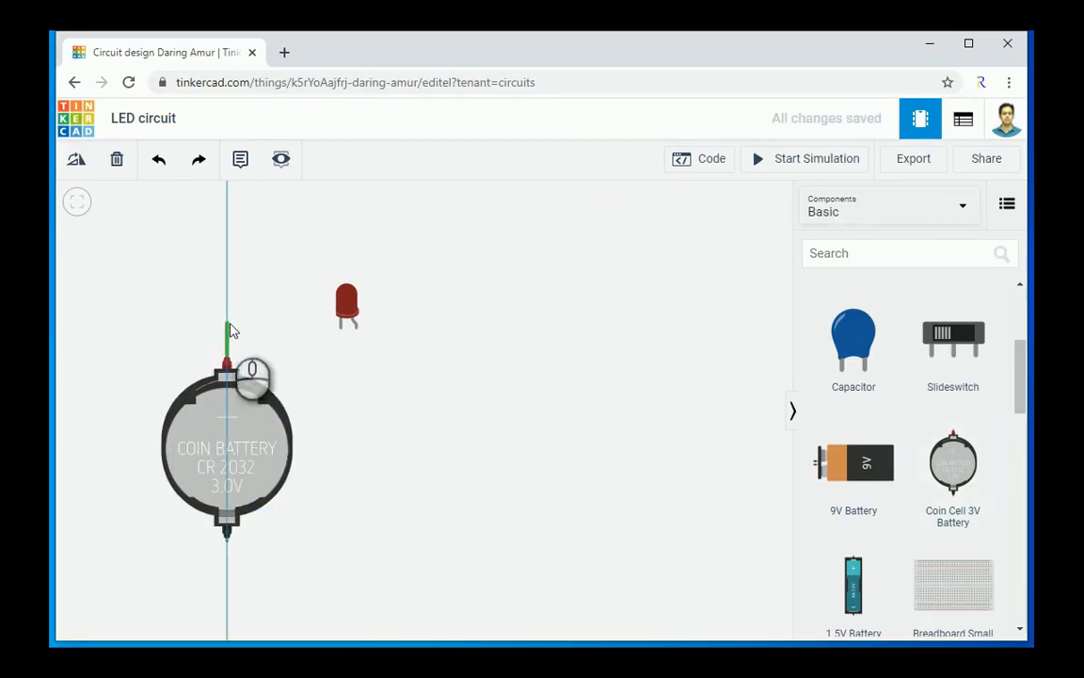
left_click(228, 325)
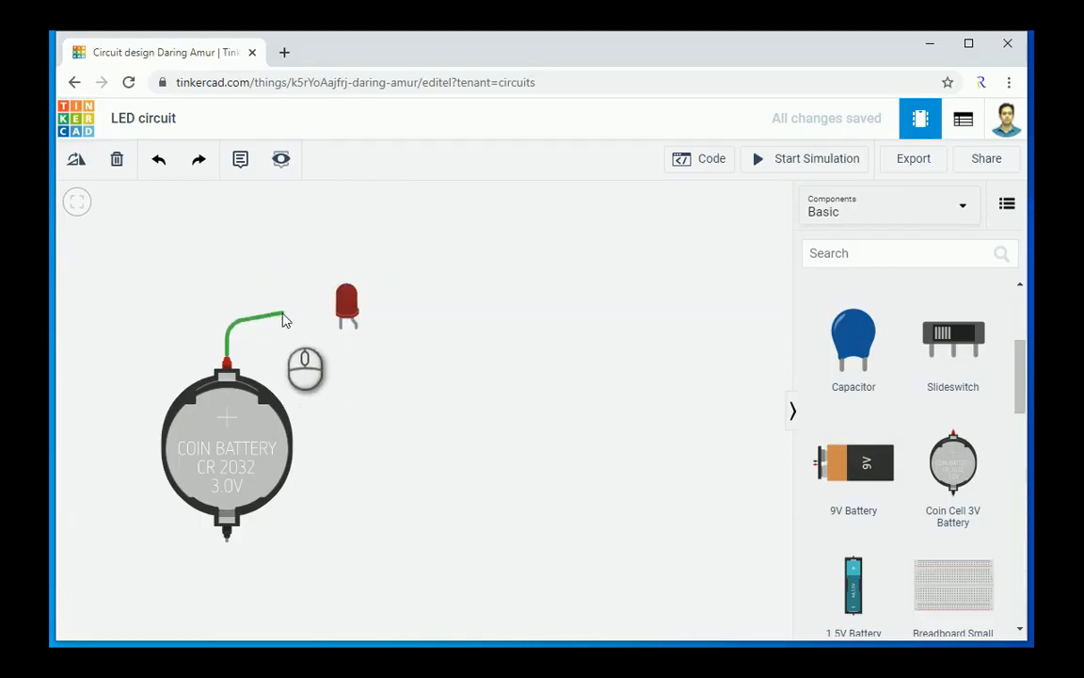
left_click(346, 304)
left_click_drag(347, 307, 214, 301)
left_click_drag(250, 448, 482, 454)
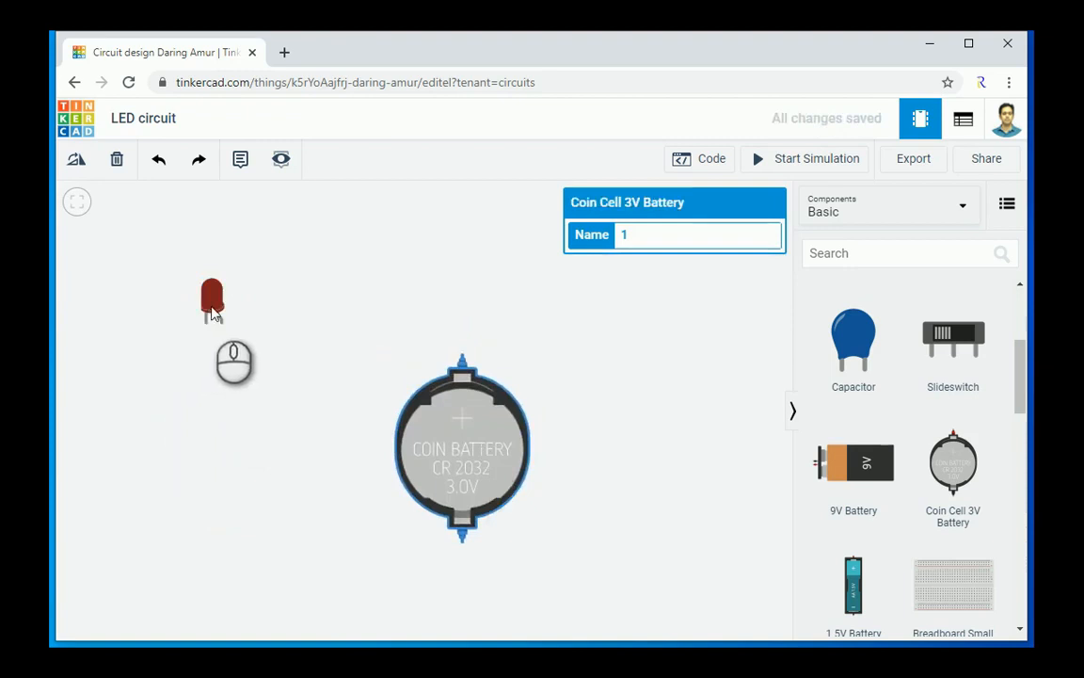
left_click_drag(211, 304, 480, 318)
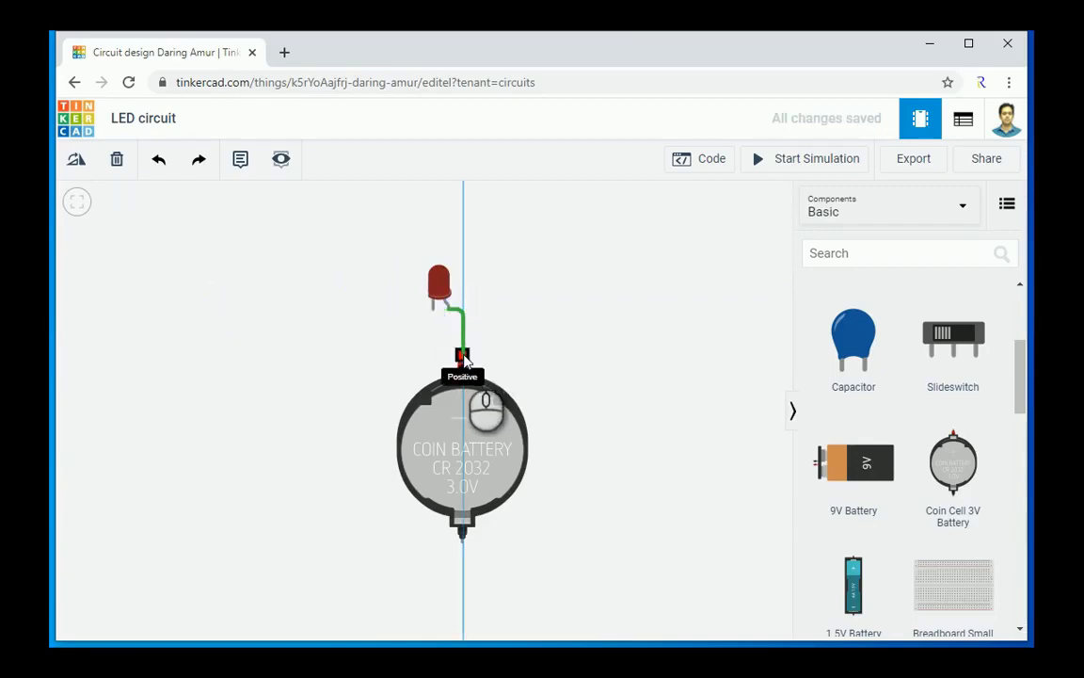
Wire the LED's anode to the battery's positive terminal and set the wire color to red
left_click(461, 355)
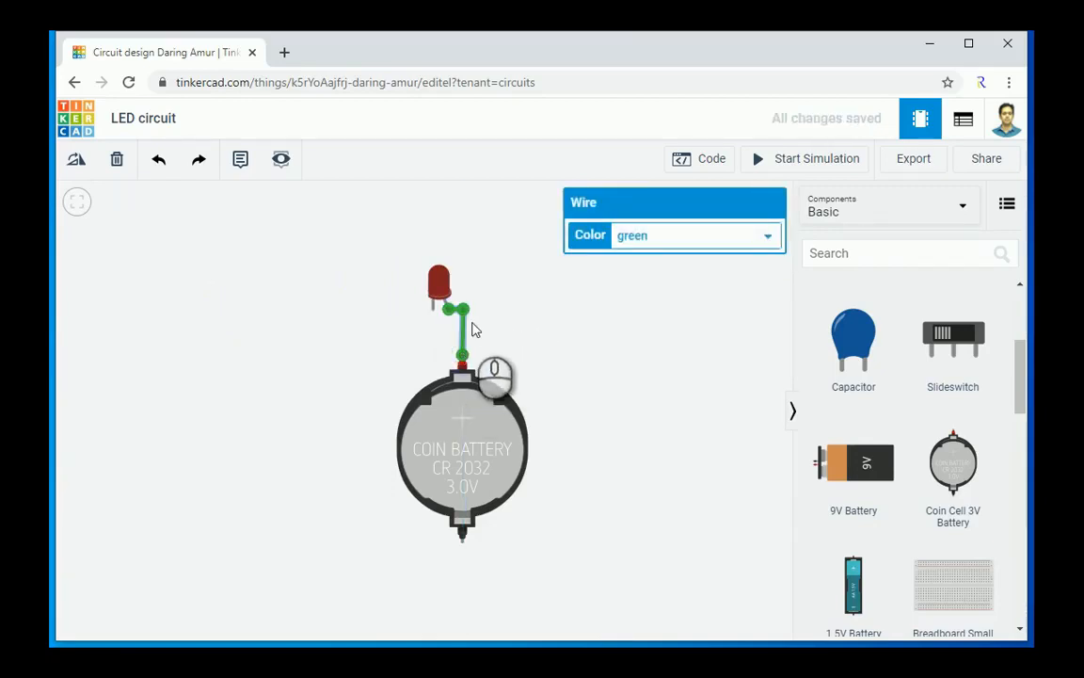
left_click(681, 238)
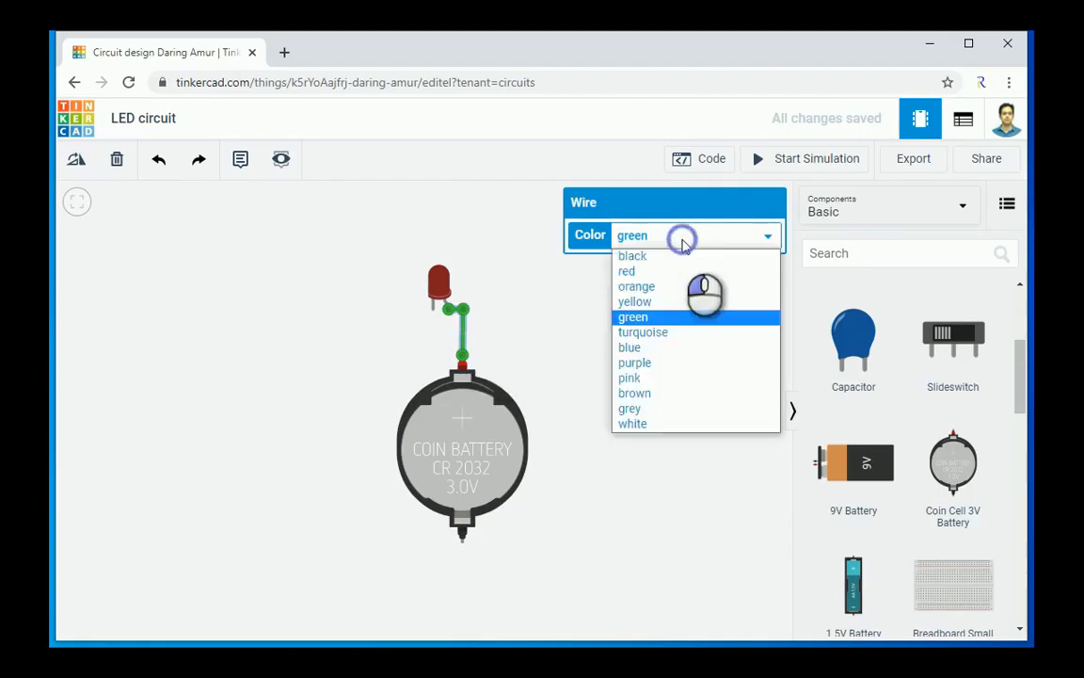
left_click(676, 272)
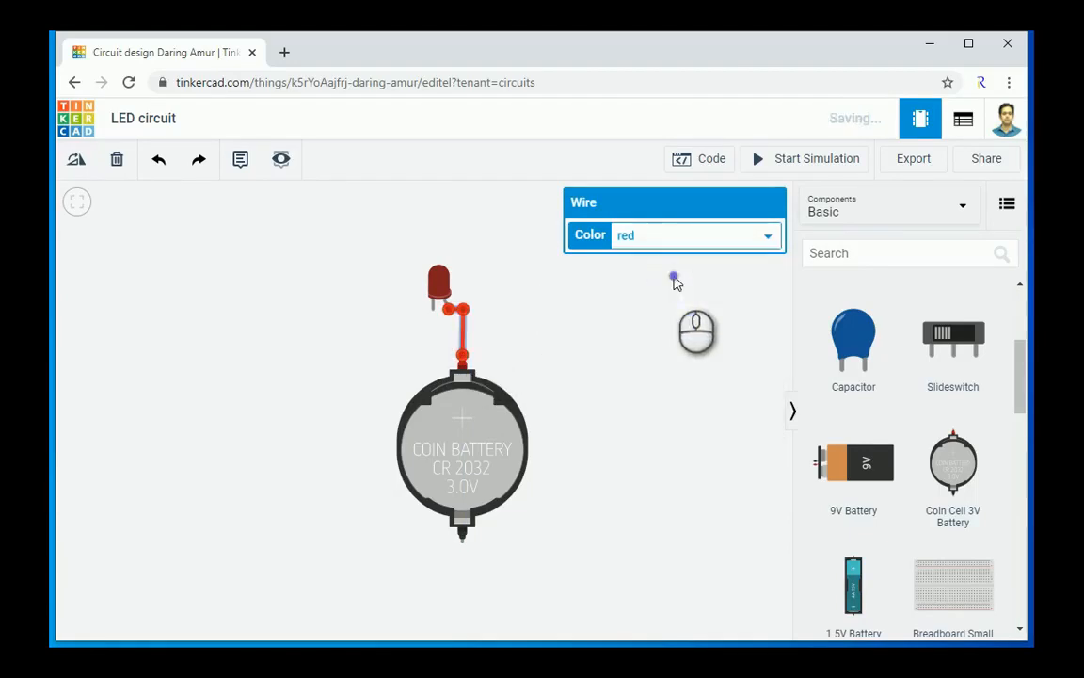
left_click(532, 360)
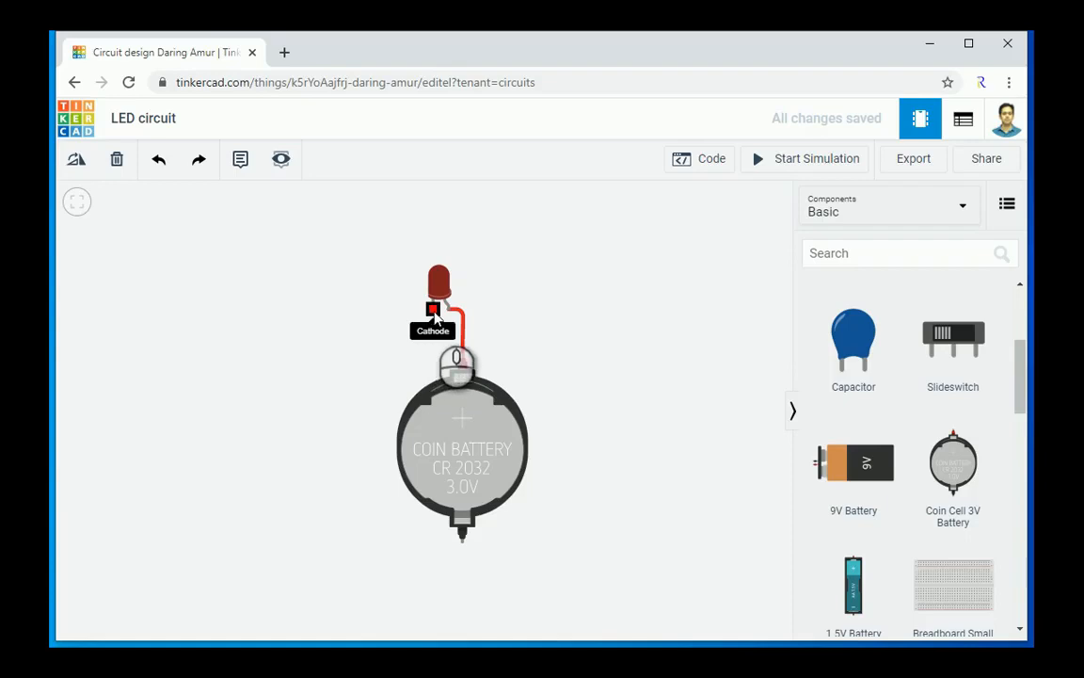
Wire the LED's cathode around the left side of the battery to its negative terminal and set the wire color to black
left_click(433, 311)
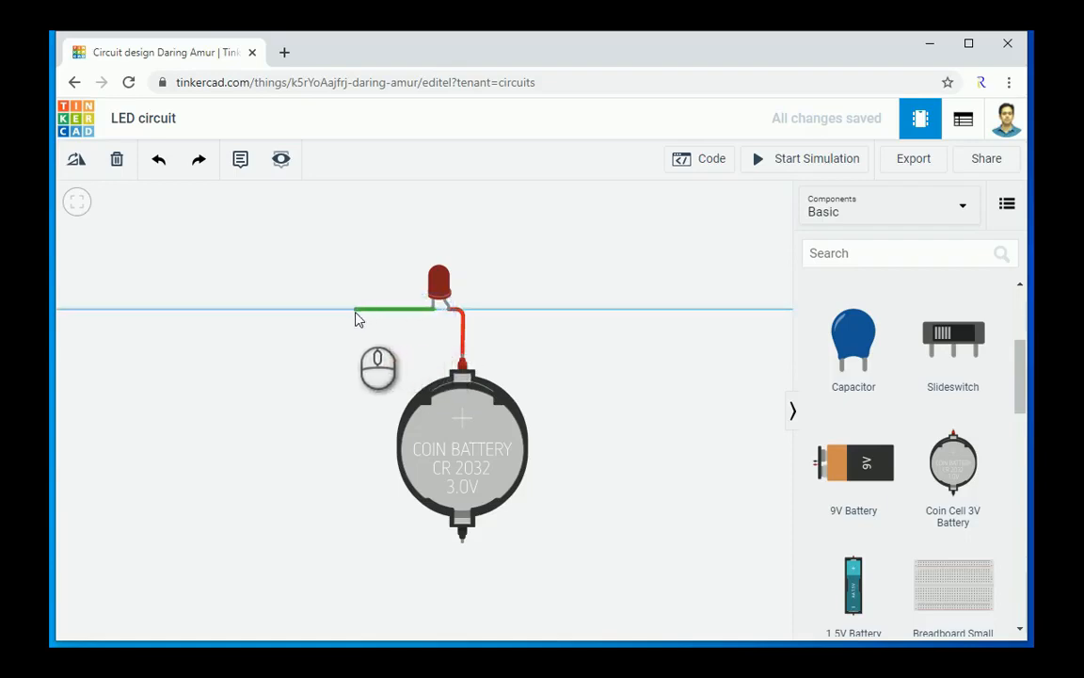
left_click(354, 314)
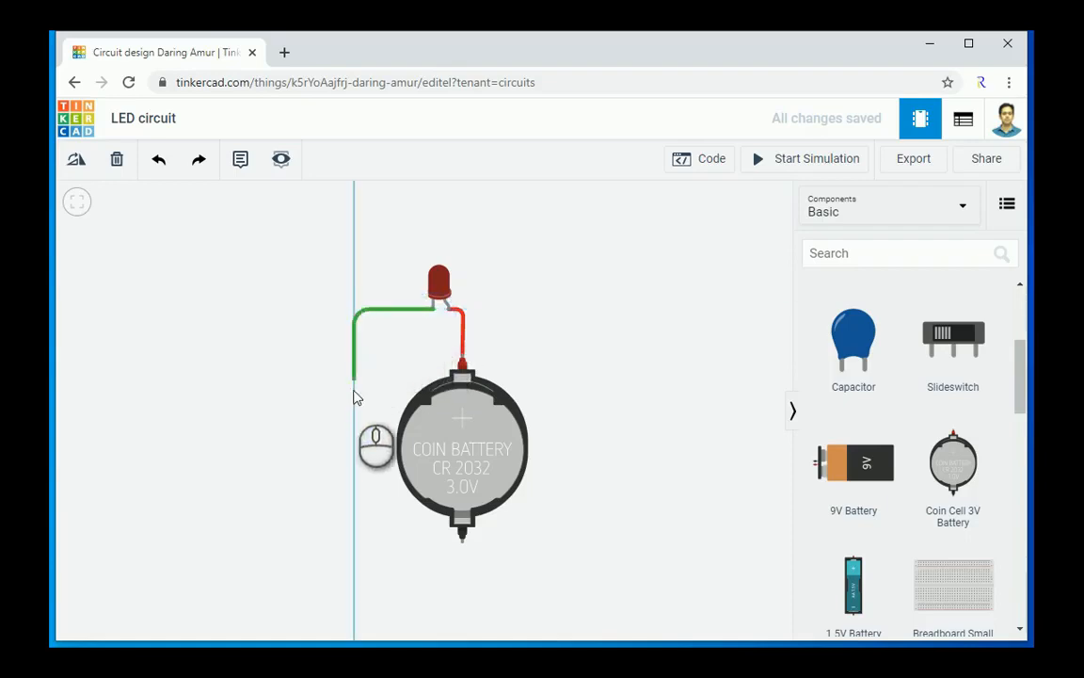
left_click(355, 562)
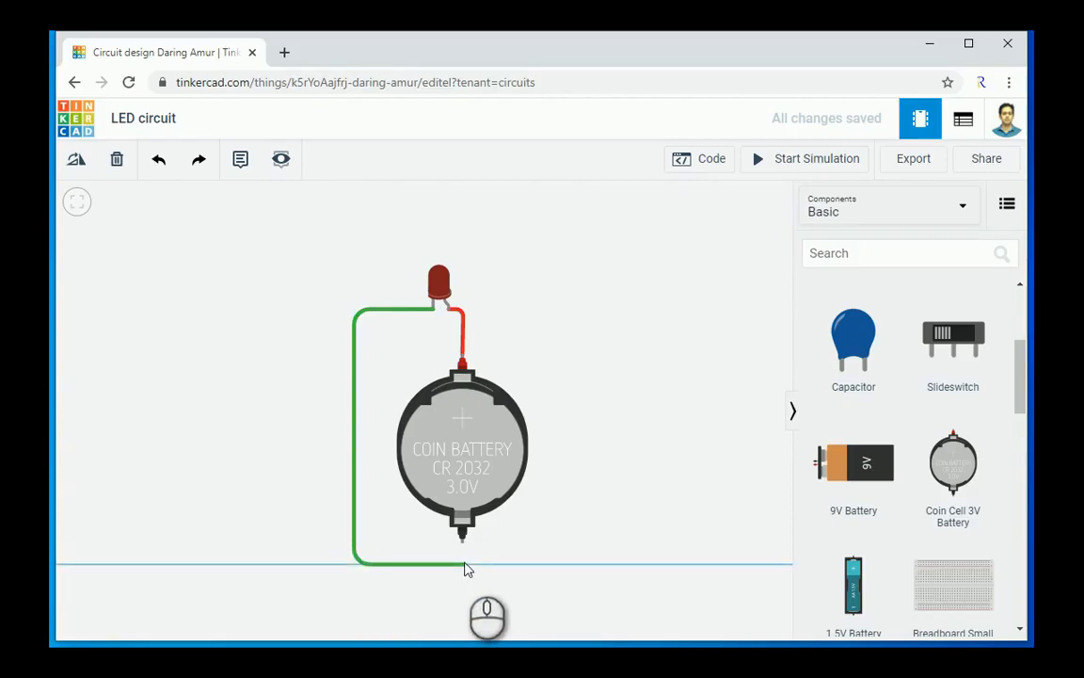
left_click(465, 564)
left_click(464, 546)
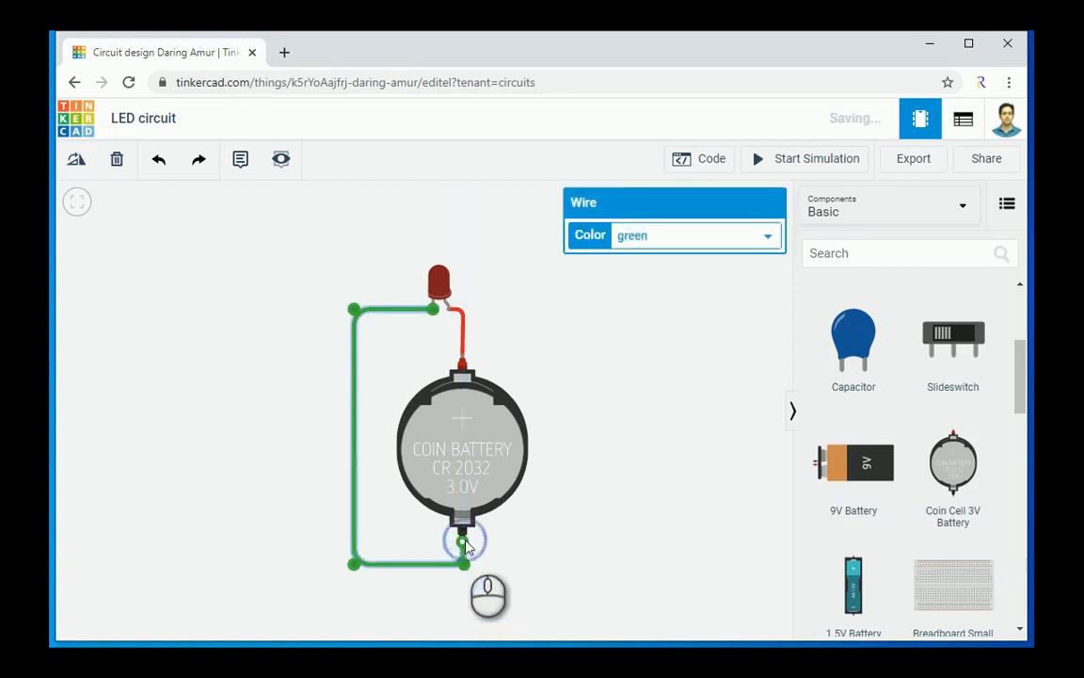
left_click(705, 226)
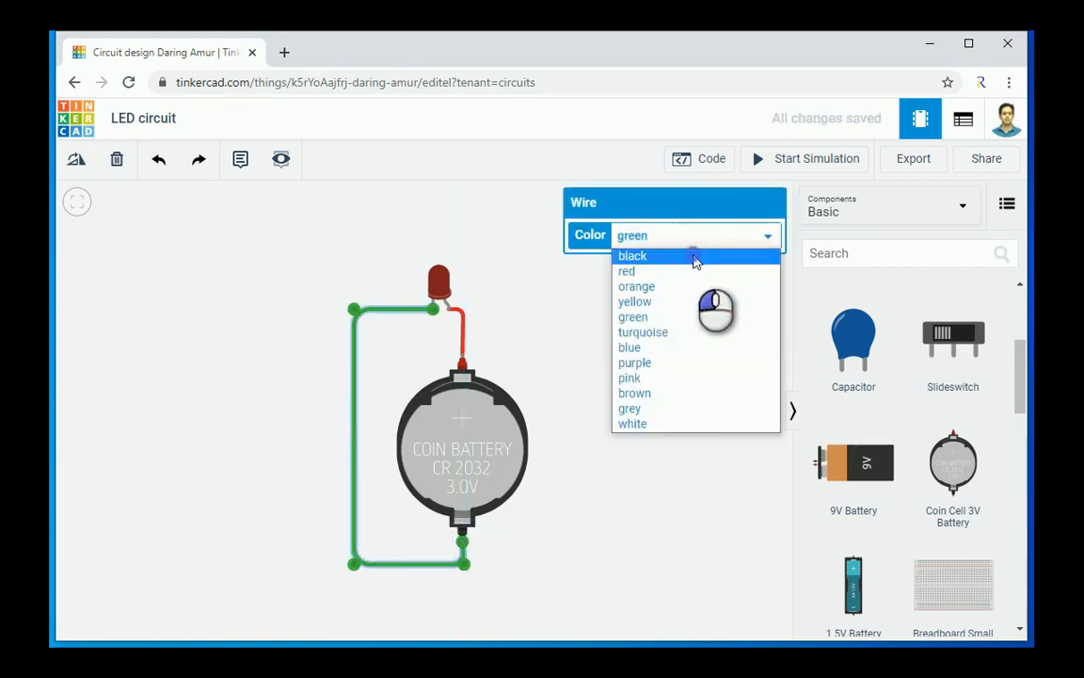
left_click(696, 255)
left_click(589, 365)
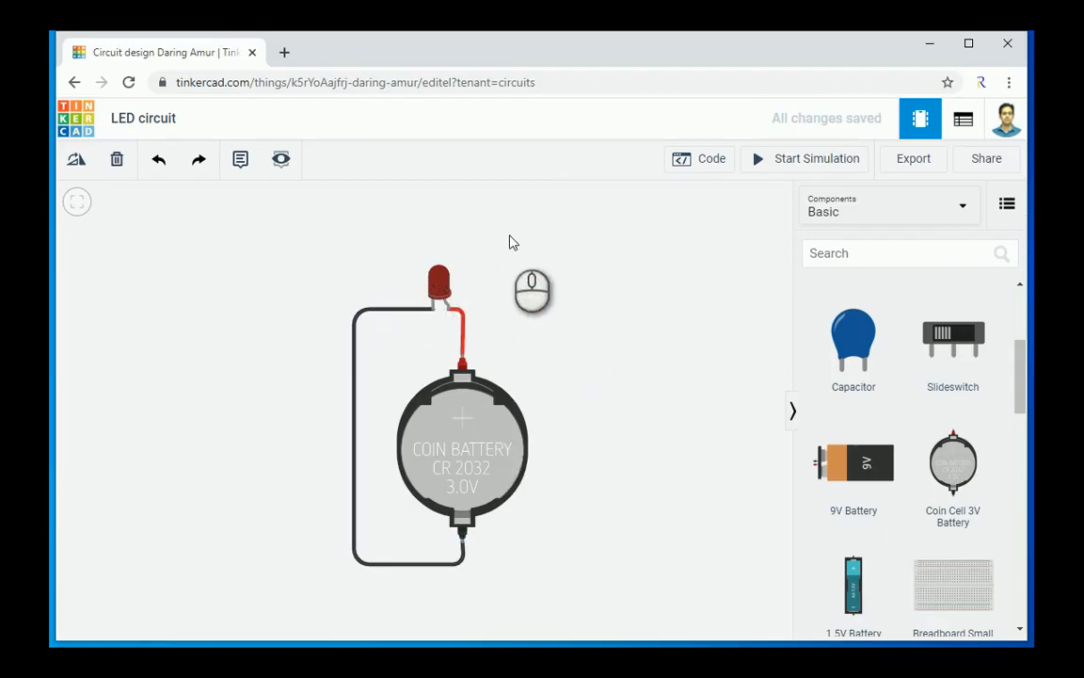
Start the simulation of the LED and coin cell circuit
left_click(800, 162)
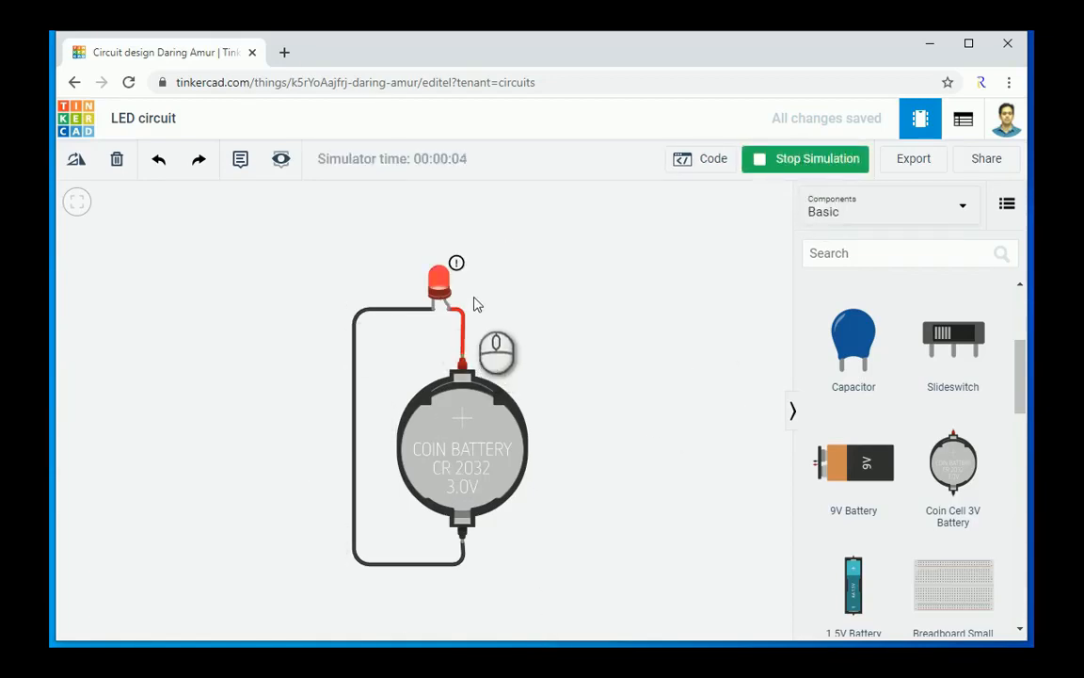
Stop the simulation, move the LED up and to the left, and delete the red wire between its anode and the battery
mouse_move(458, 266)
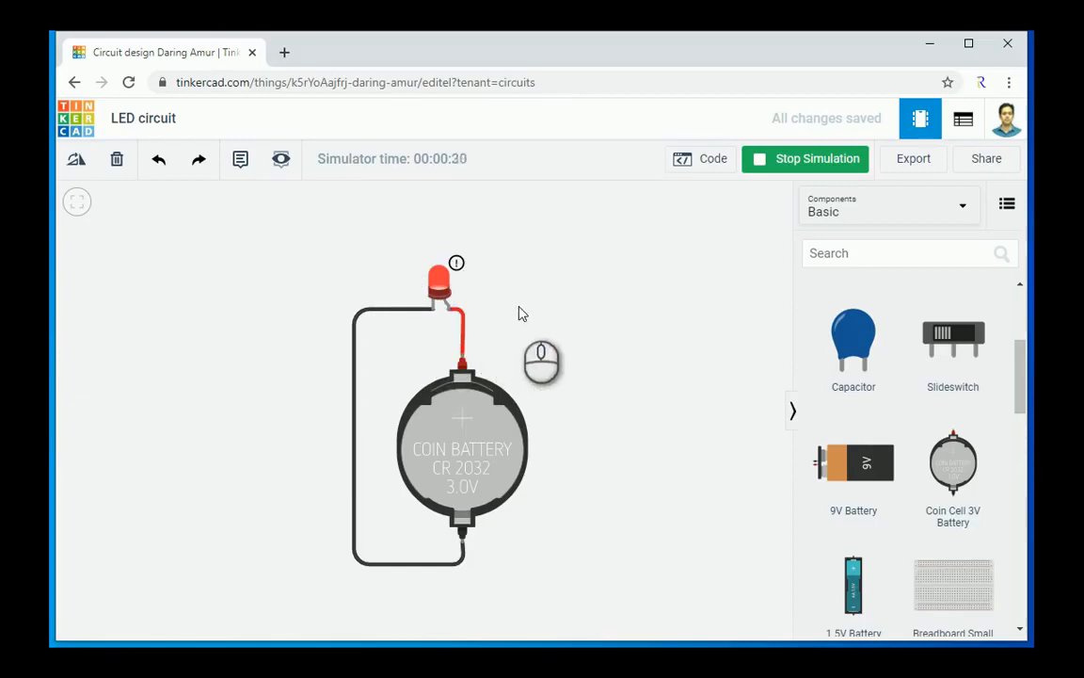
left_click(767, 165)
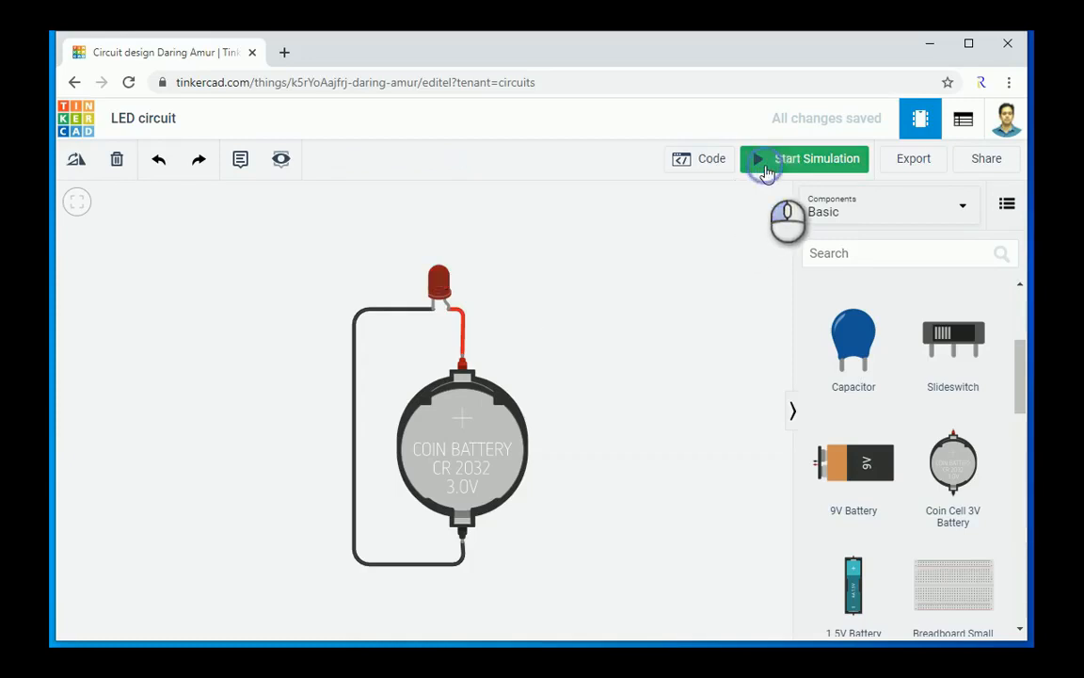
left_click(439, 281)
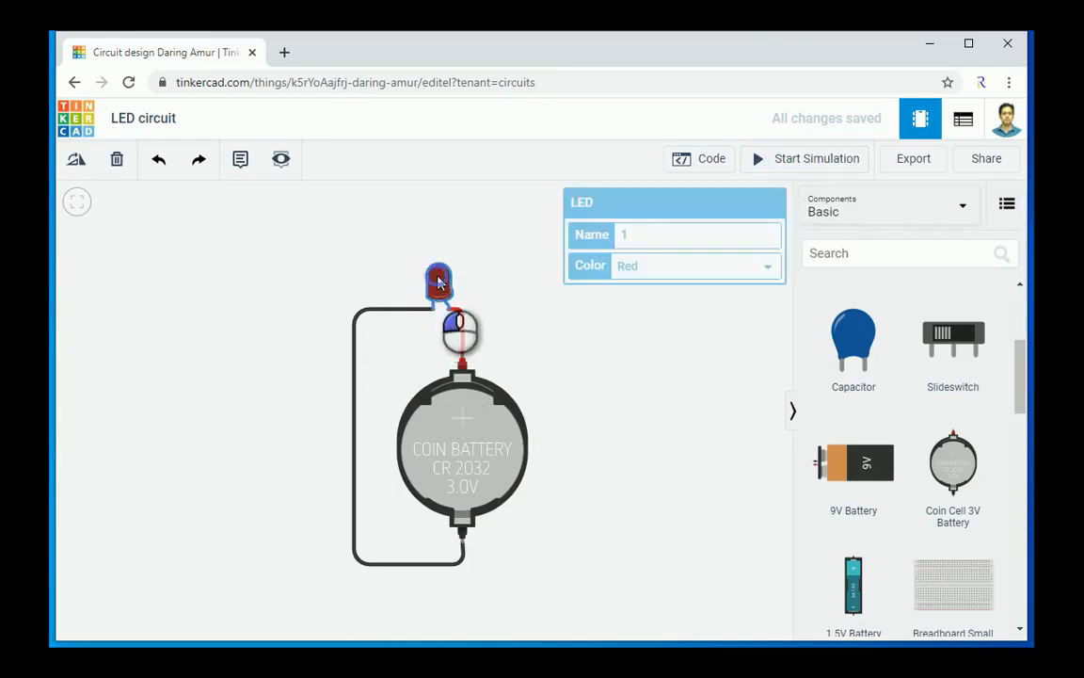
left_click_drag(439, 281, 414, 242)
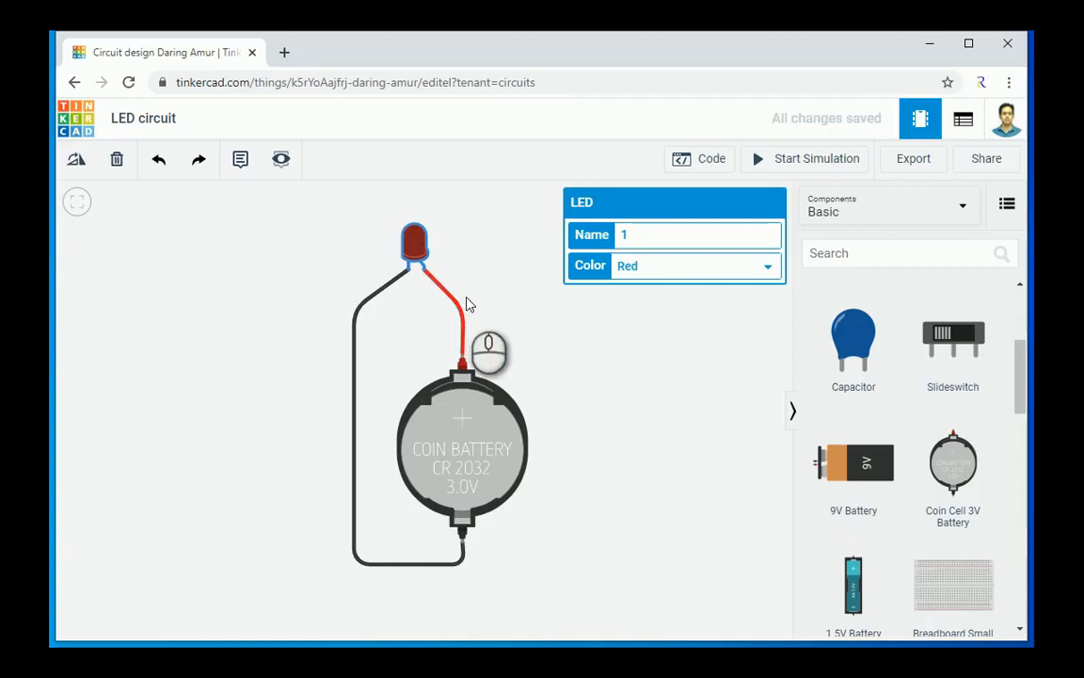
left_click(456, 307)
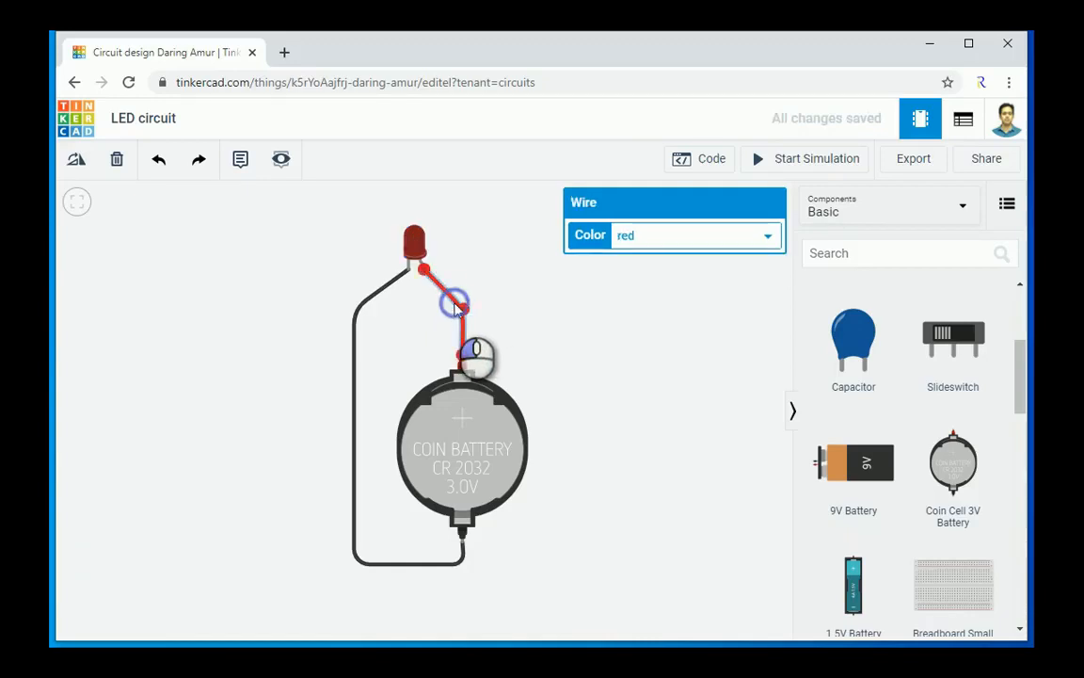
key("Delete")
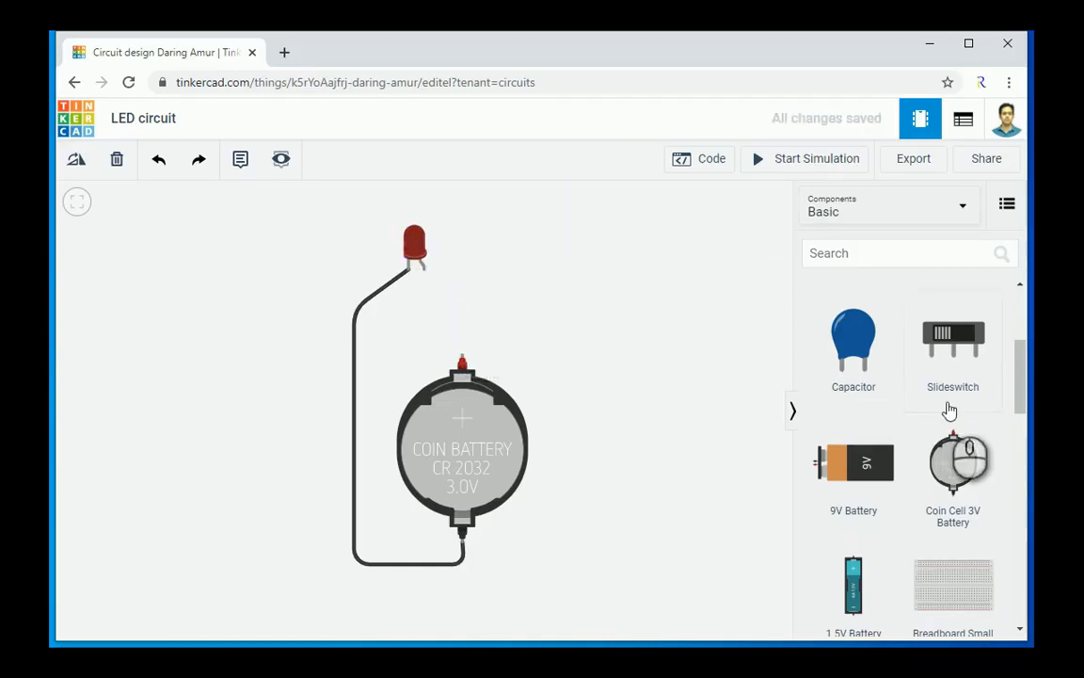
Place a resistor directly above the battery's positive terminal and wire it in series between that terminal and the LED's anode
scroll(949, 412, "up", 3)
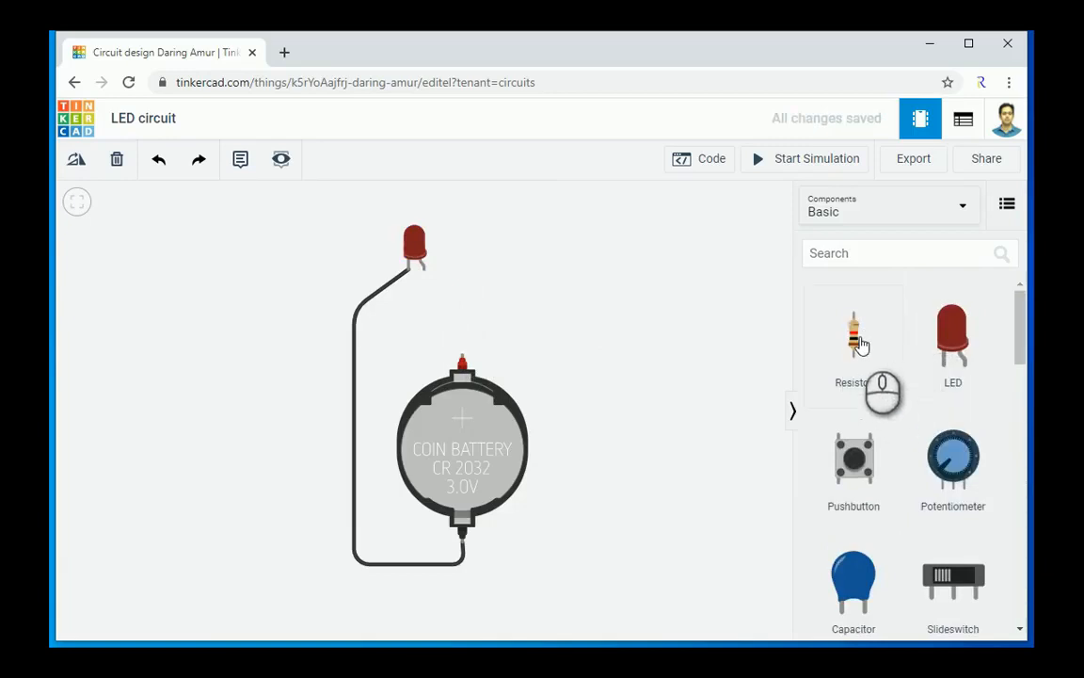
left_click_drag(862, 344, 462, 314)
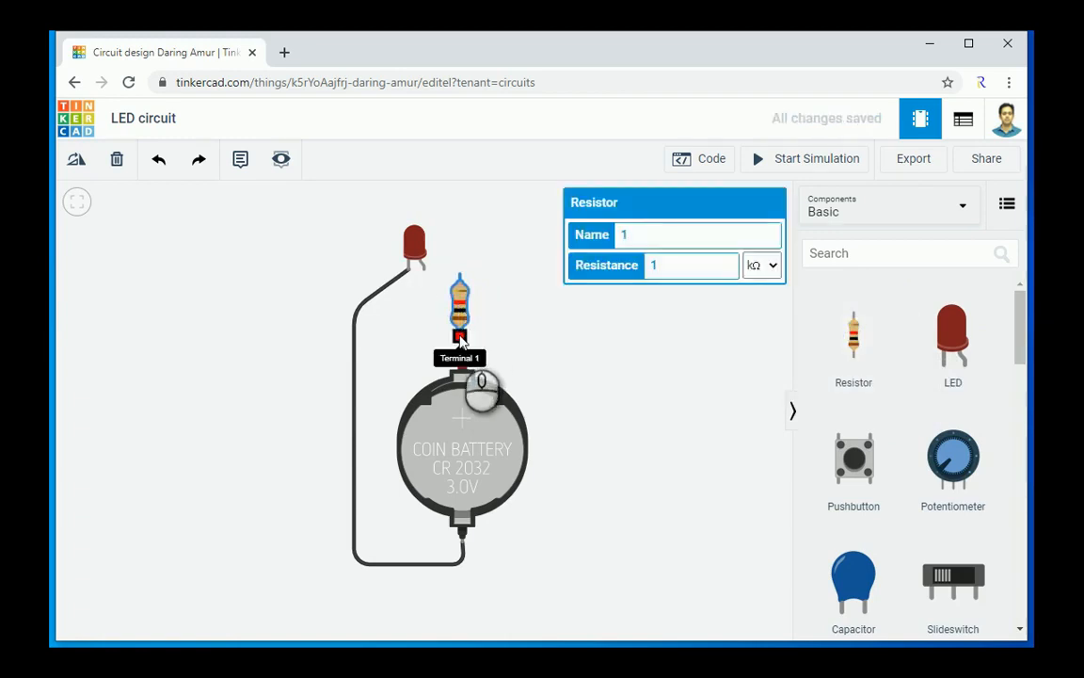
left_click(459, 332)
left_click(463, 359)
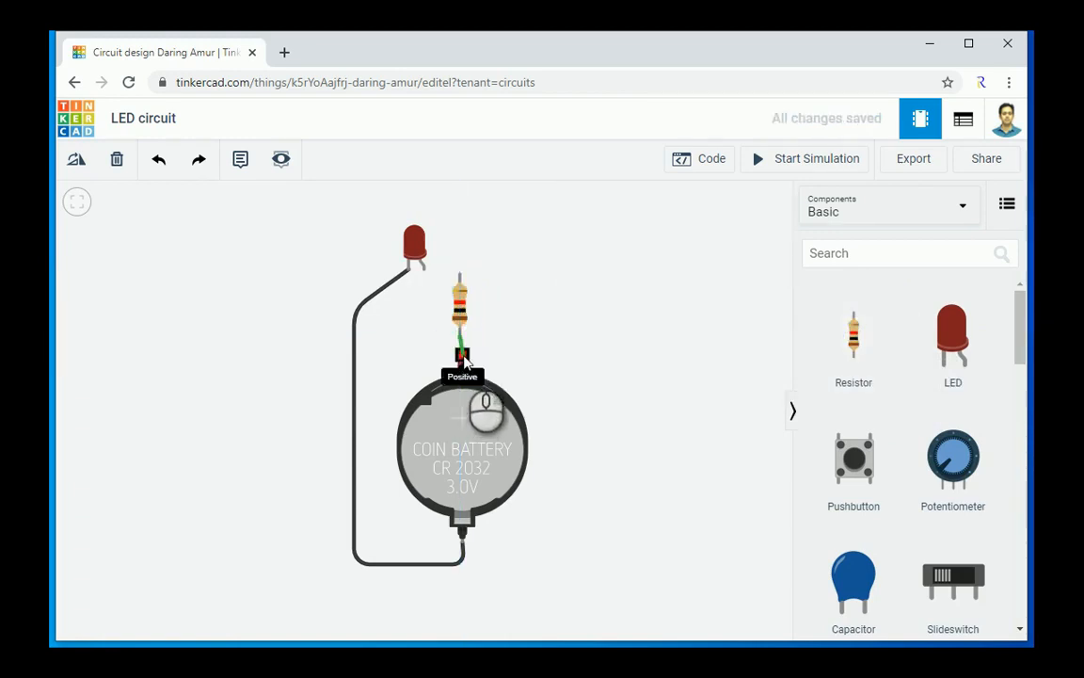
left_click(459, 274)
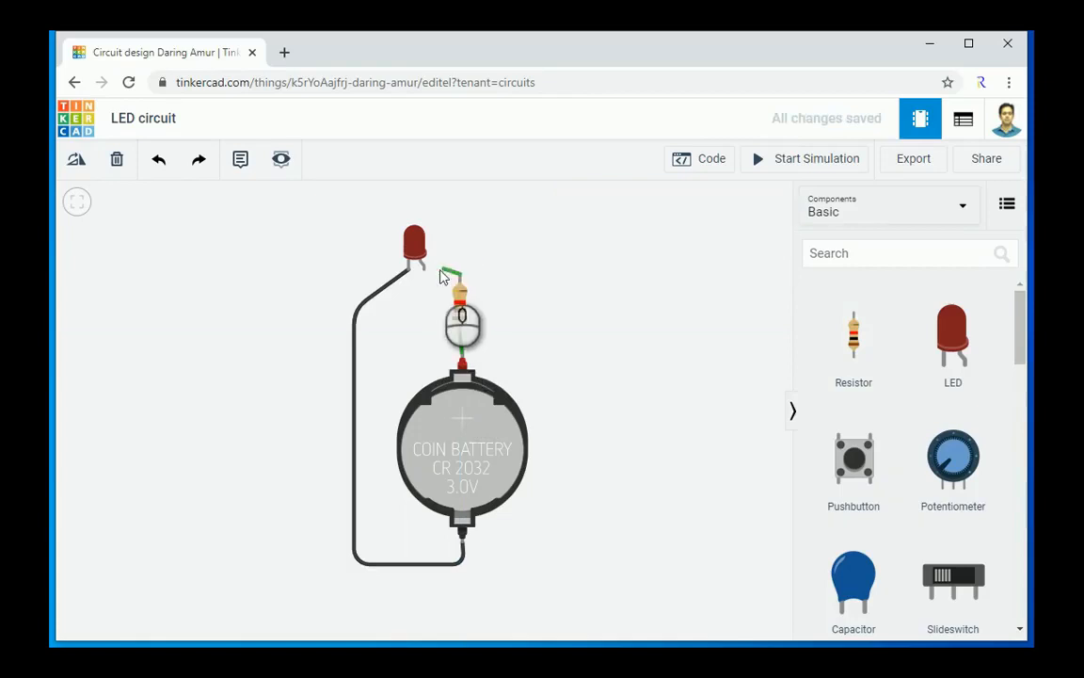
left_click(425, 271)
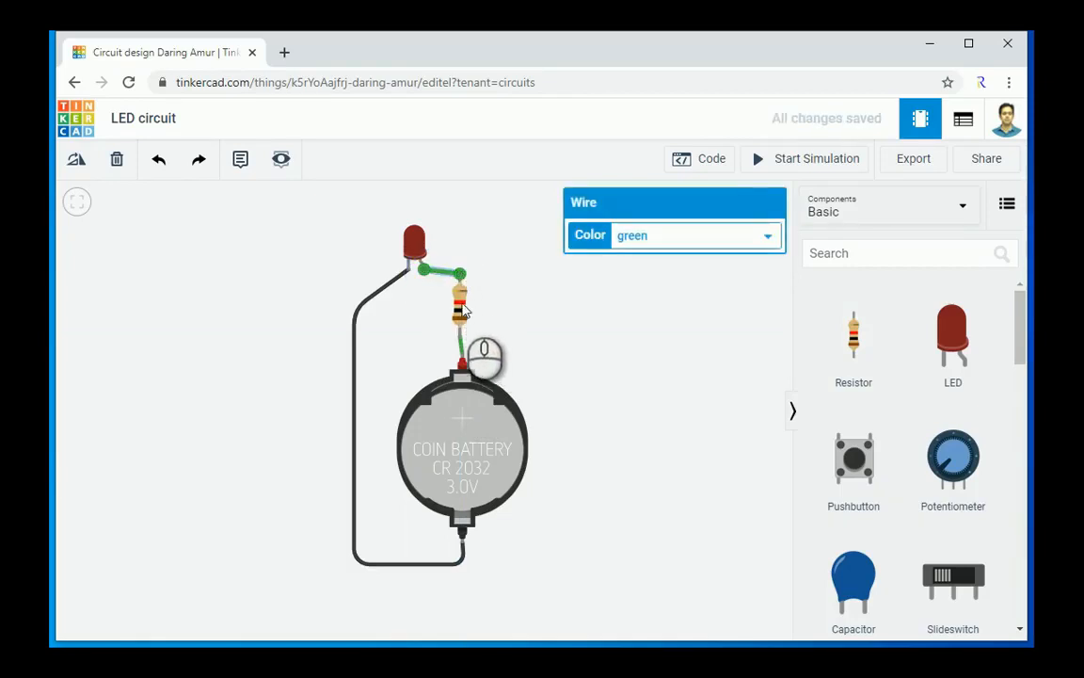
left_click_drag(464, 299, 466, 311)
left_click(489, 324)
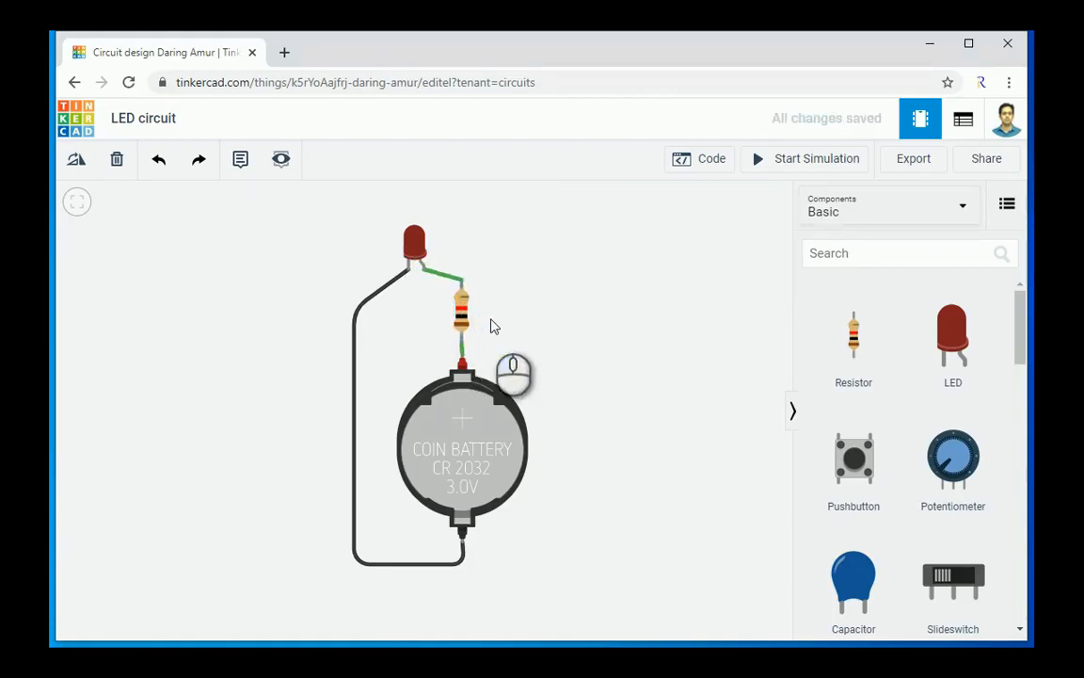
Check the resistor's properties and run the simulation briefly to see how brightly the LED glows, stopping it again
left_click(463, 314)
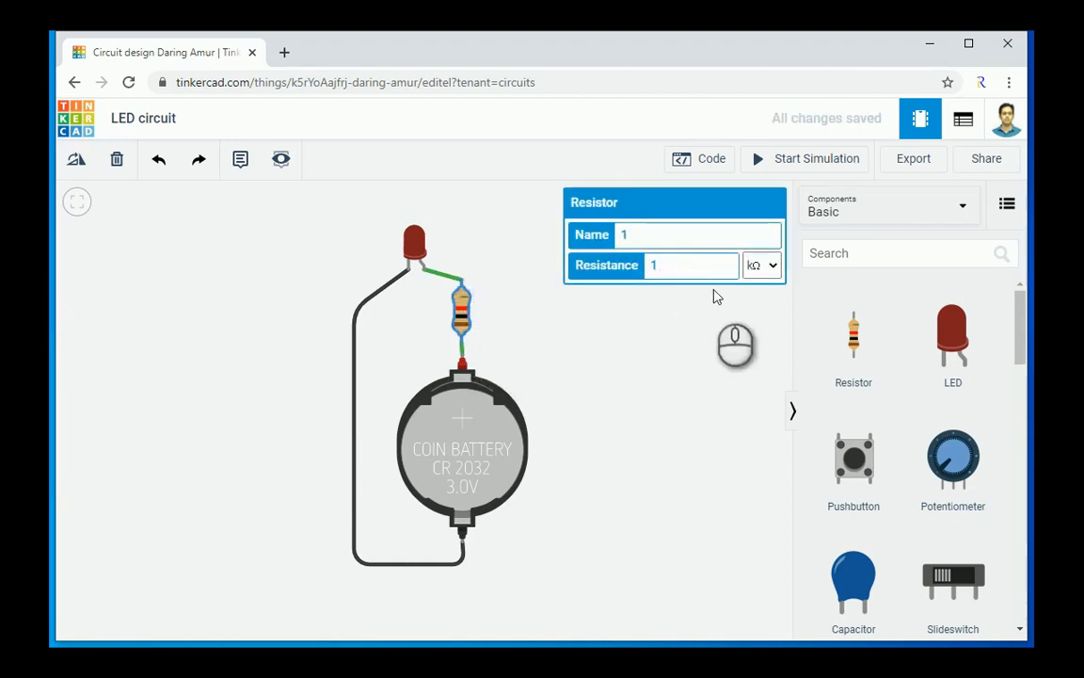
left_click(698, 365)
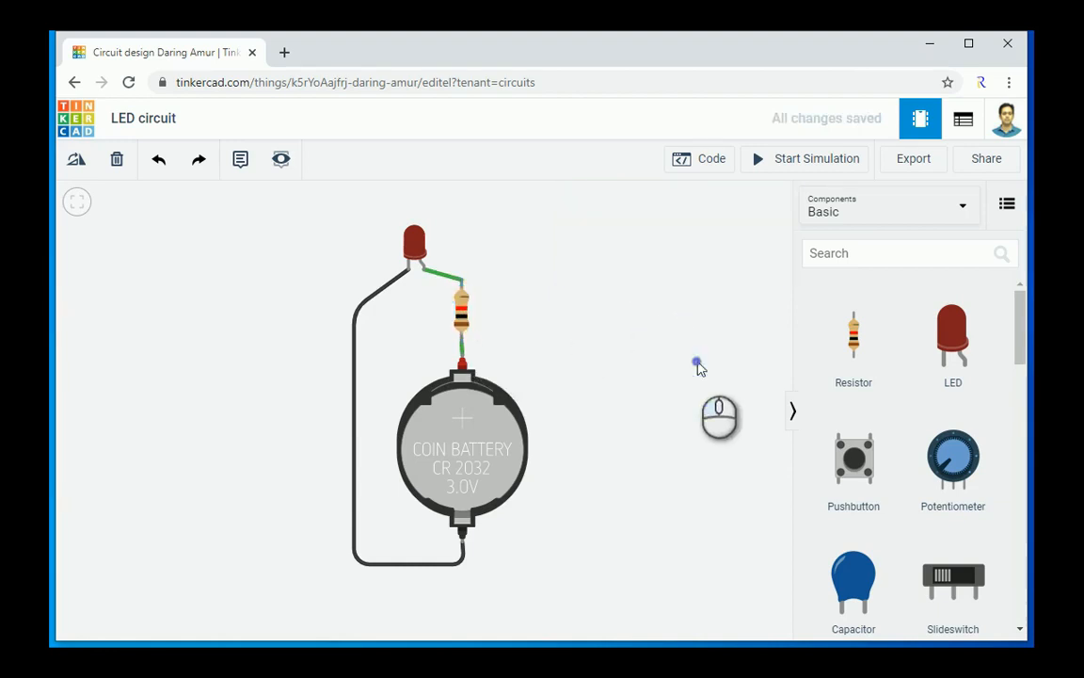
left_click(816, 167)
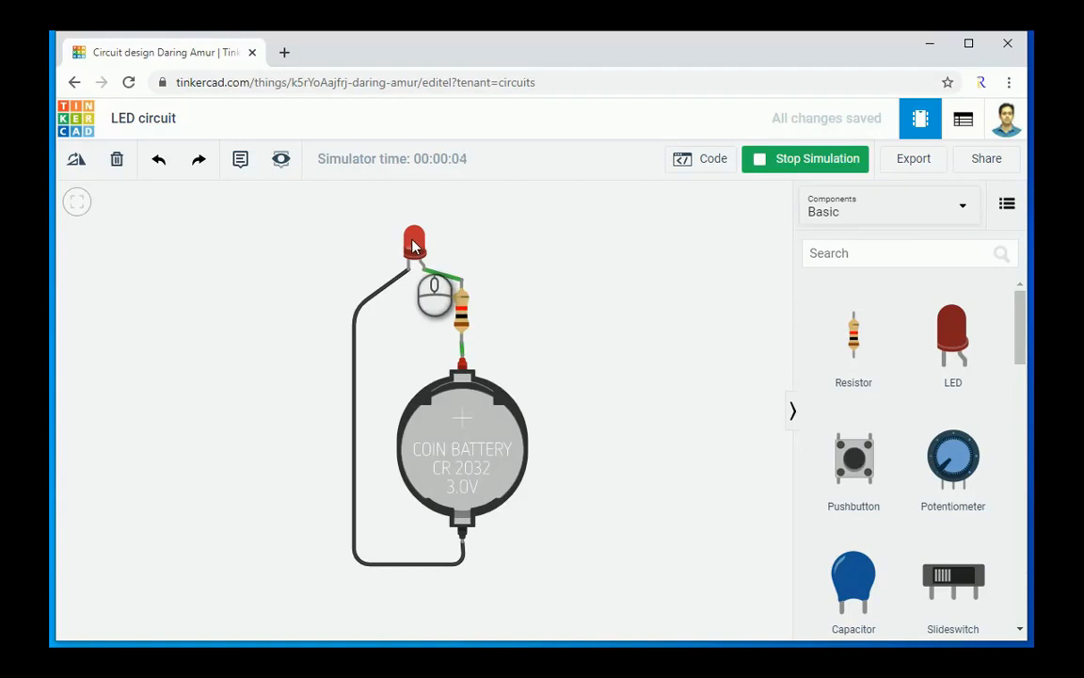
left_click(796, 164)
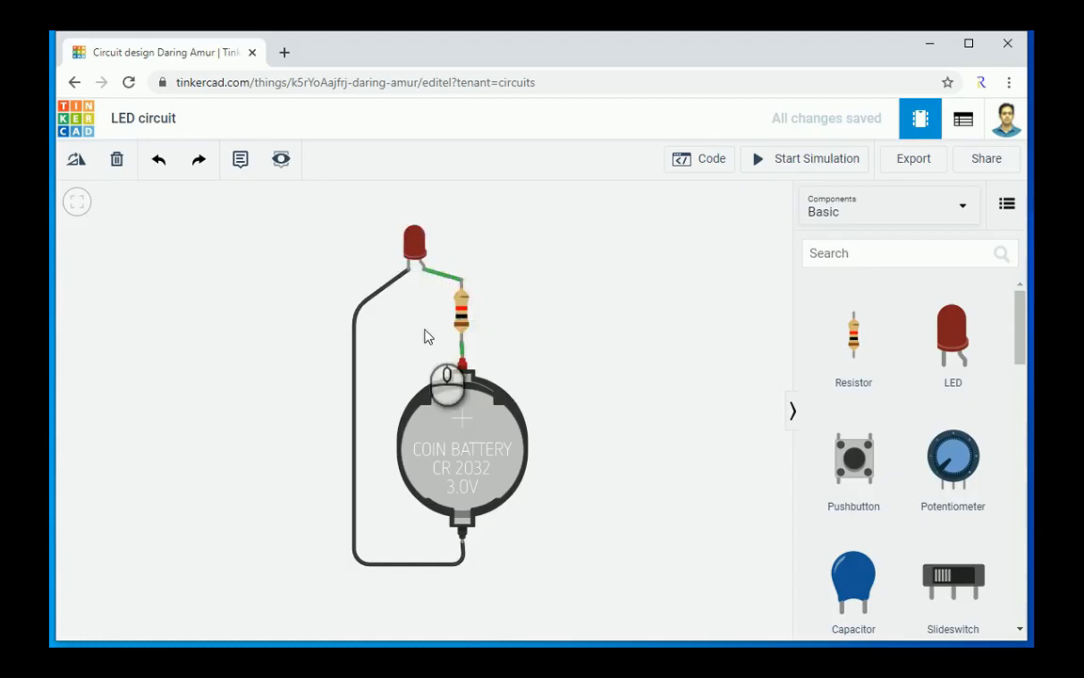
Set the resistor's resistance to 150 Ω
left_click(458, 320)
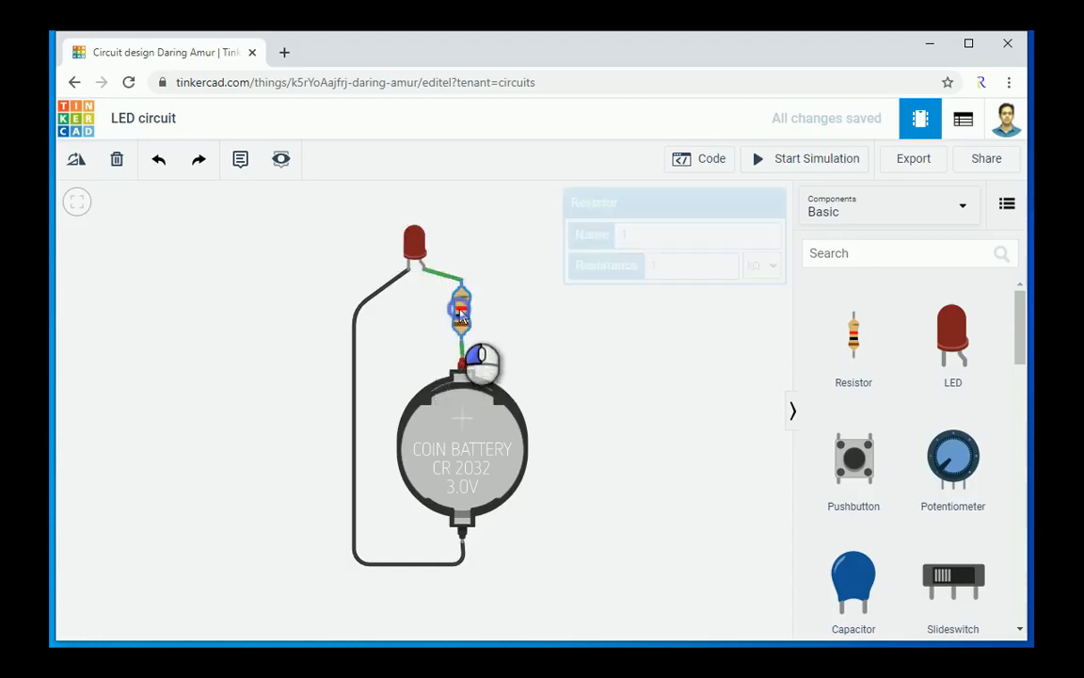
left_click(763, 267)
left_click(752, 347)
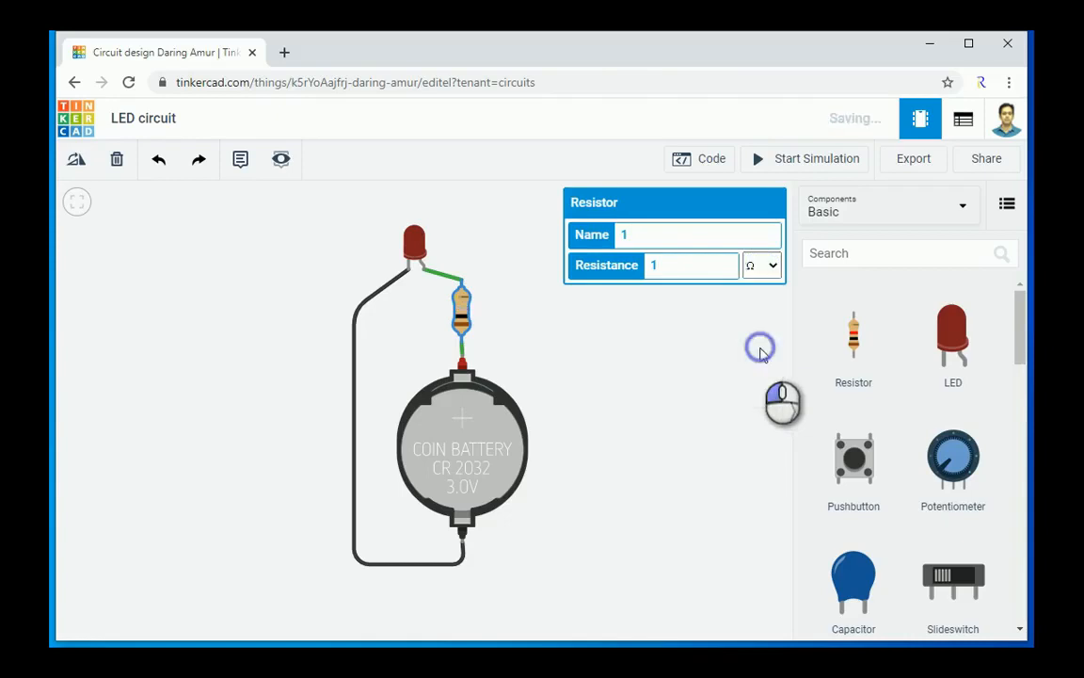
left_click(696, 269)
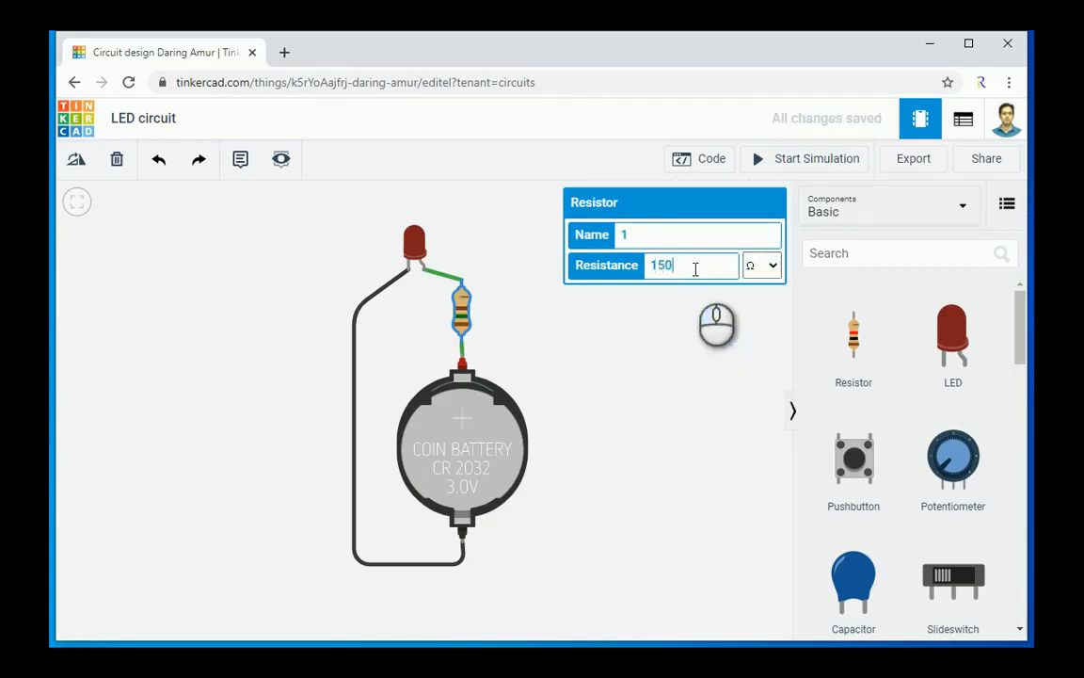
type("50")
left_click(674, 392)
Run the simulation with the 150 Ω resistor to observe the LED's brightness, and stop it
left_click(807, 160)
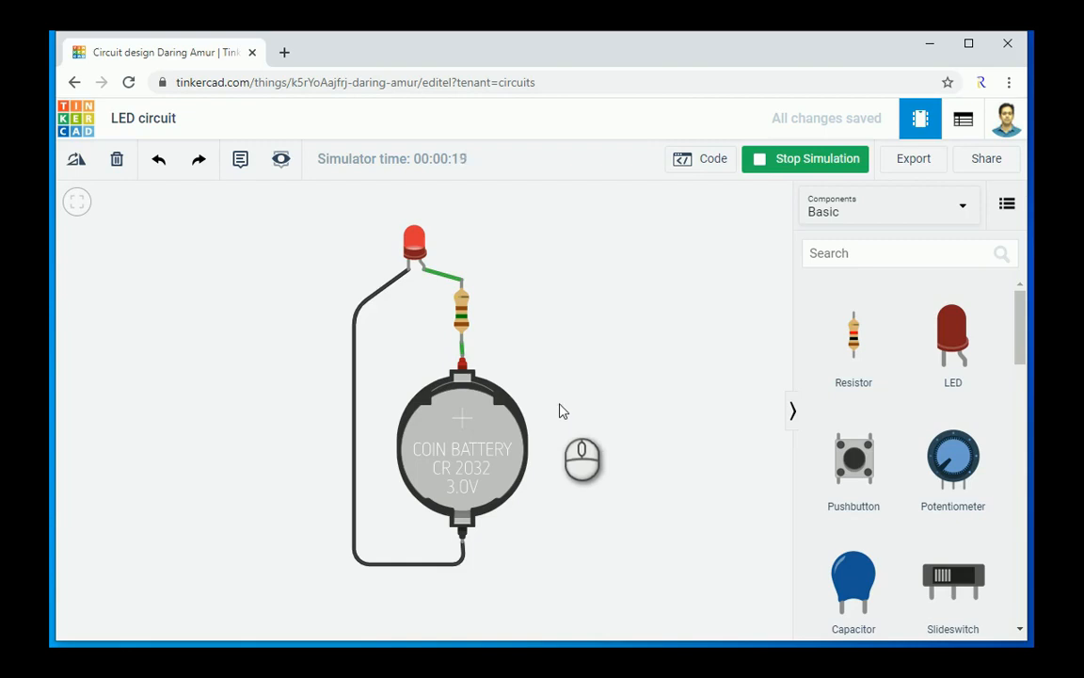
left_click(778, 167)
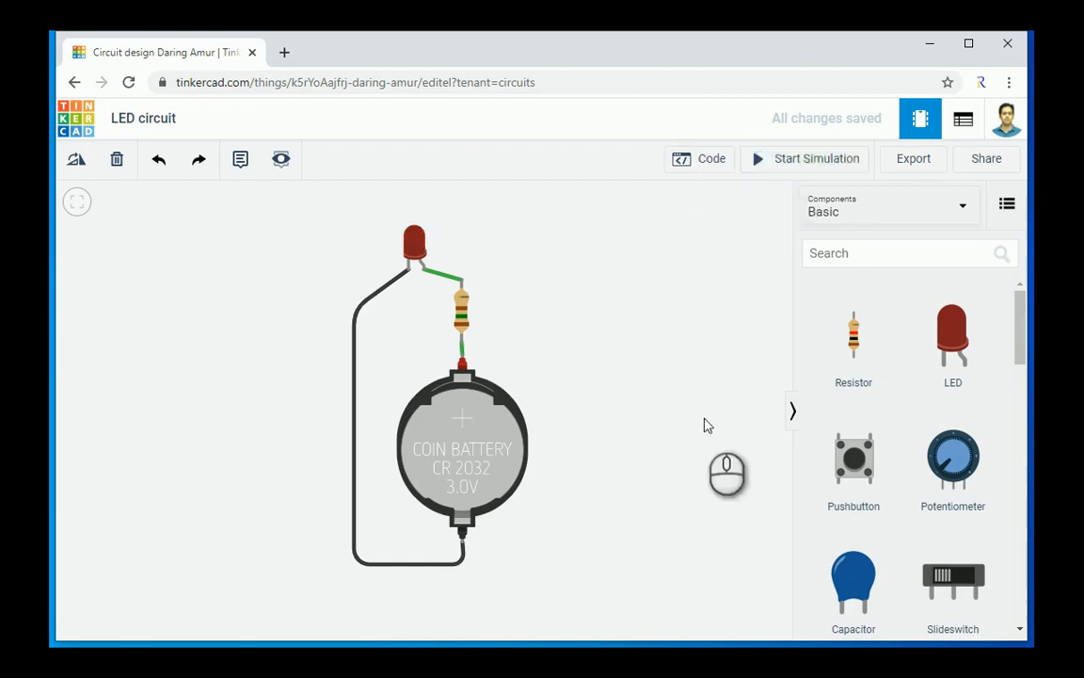